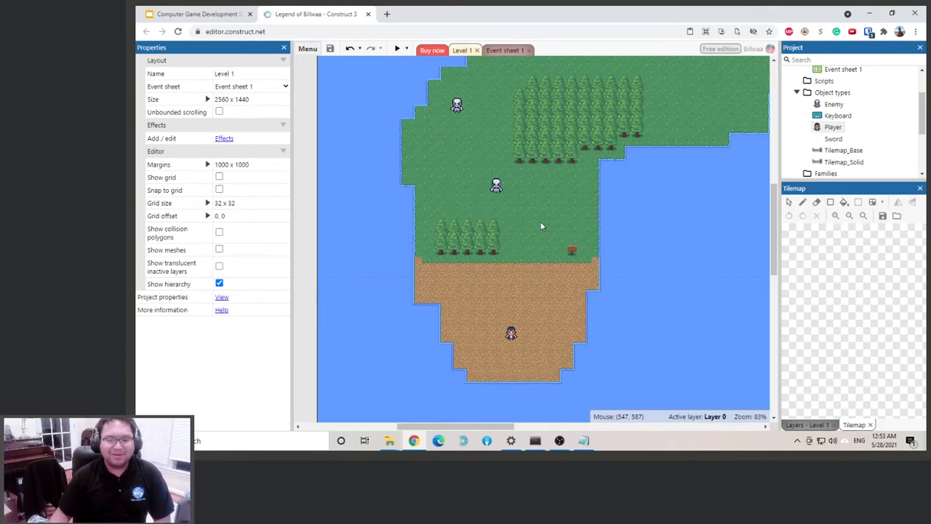
scroll(540, 226, "up", 1)
scroll(540, 226, "down", 1)
scroll(540, 226, "up", 2)
scroll(540, 227, "down", 3)
scroll(541, 226, "up", 3)
scroll(541, 226, "down", 2)
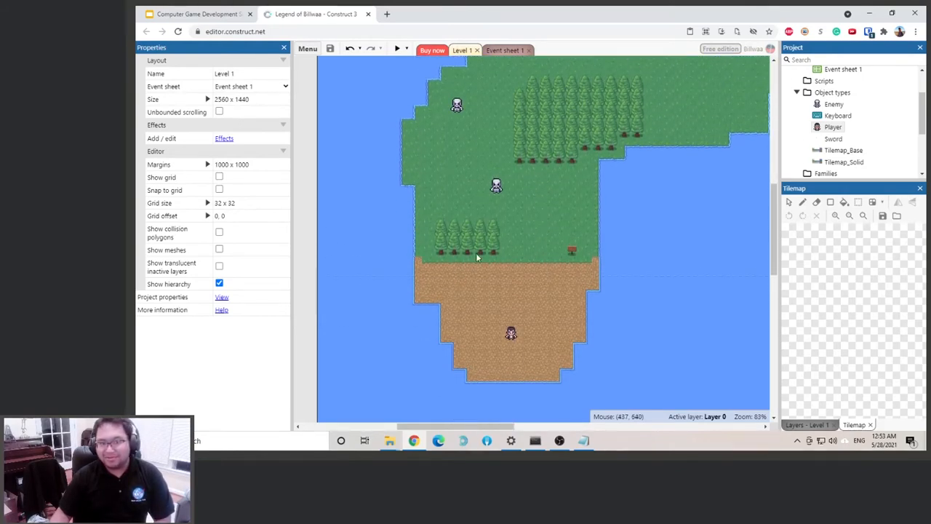
Insert a new Sprite object on the layout at the upper-left part of the sand area
right_click(450, 277)
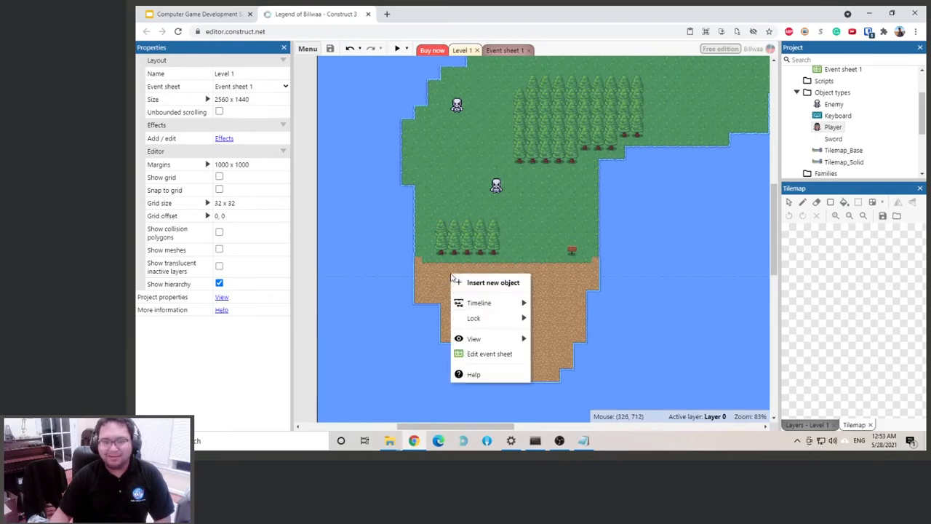
left_click(486, 285)
scroll(553, 241, "down", 3)
double_click(551, 253)
left_click(445, 272)
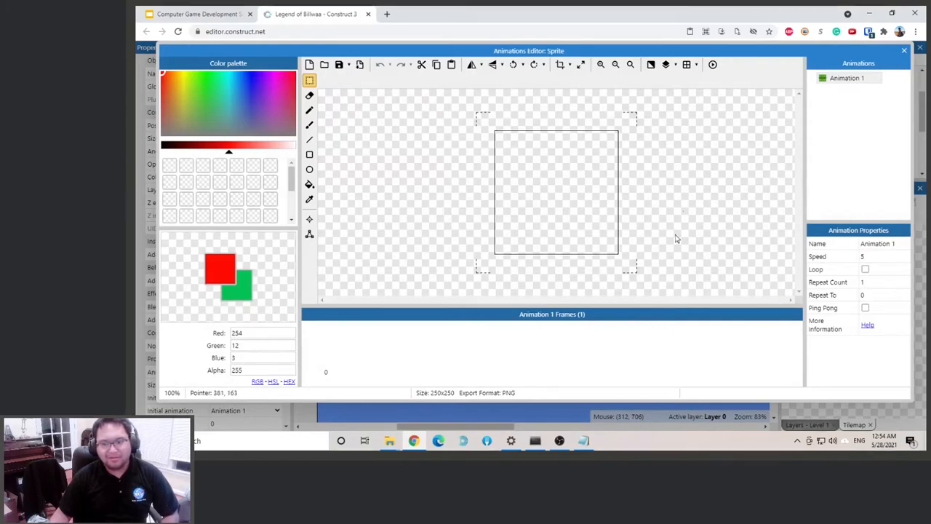
Start importing the sprite's frames from a strip and browse up from the Attack folder to the Tiny Adventure Pack folder
right_click(409, 358)
mouse_move(445, 324)
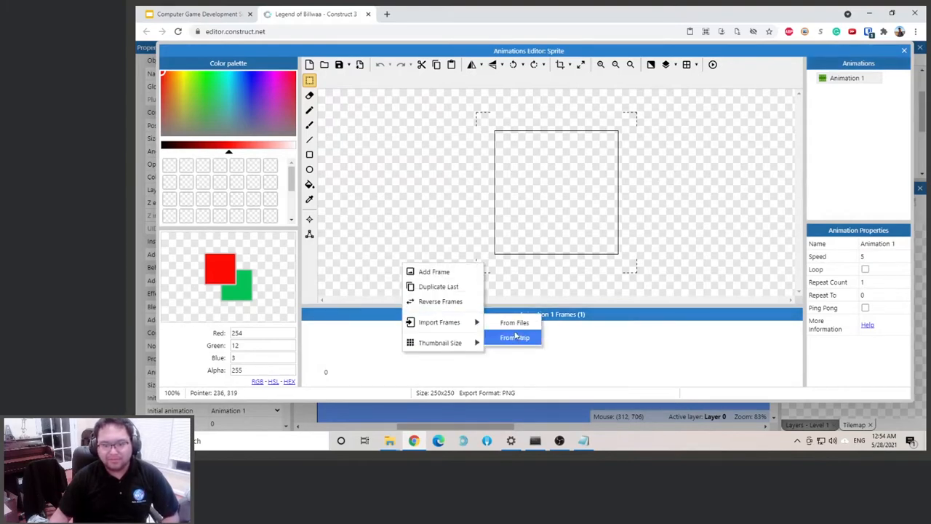
left_click(519, 336)
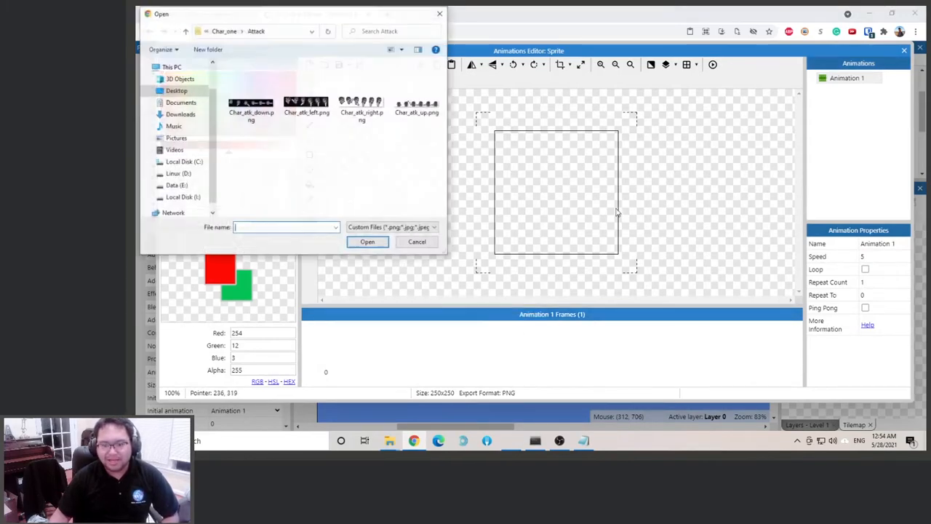
right_click(313, 158)
mouse_move(332, 163)
left_click(445, 174)
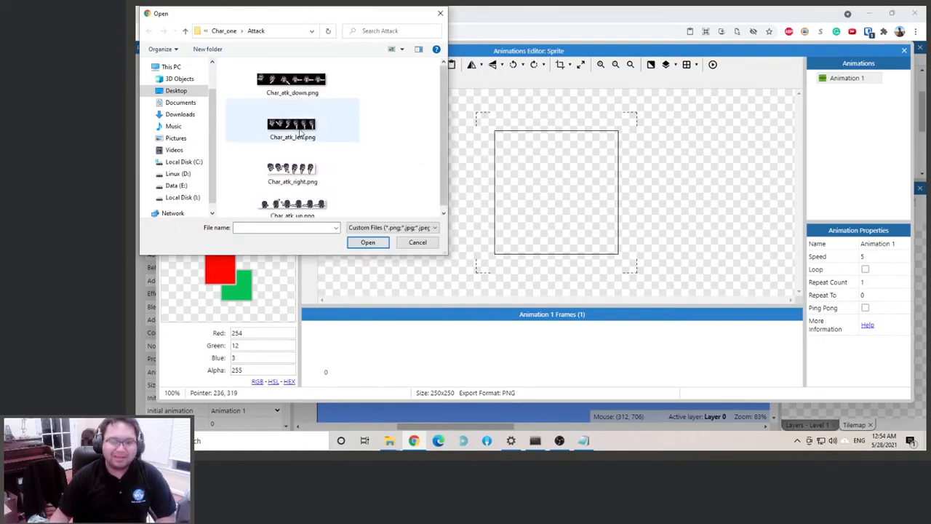
left_click(223, 32)
left_click(220, 34)
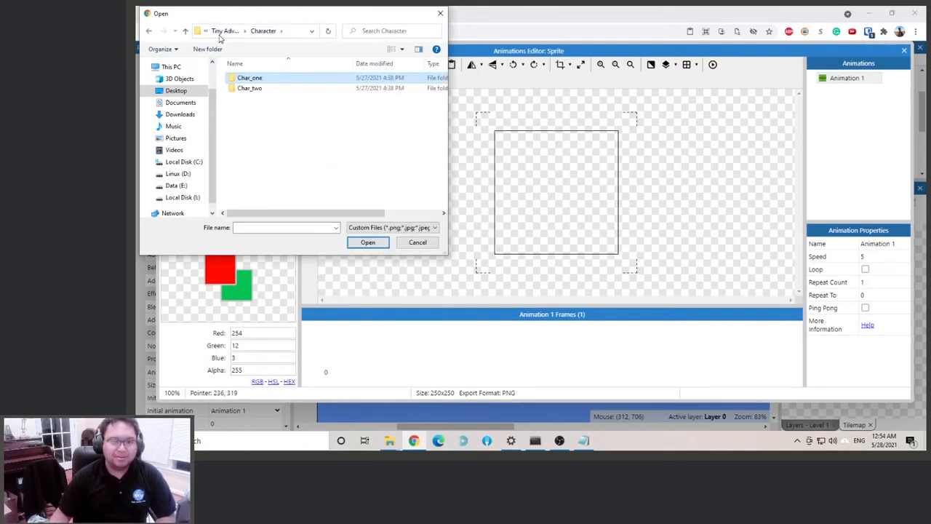
left_click(221, 32)
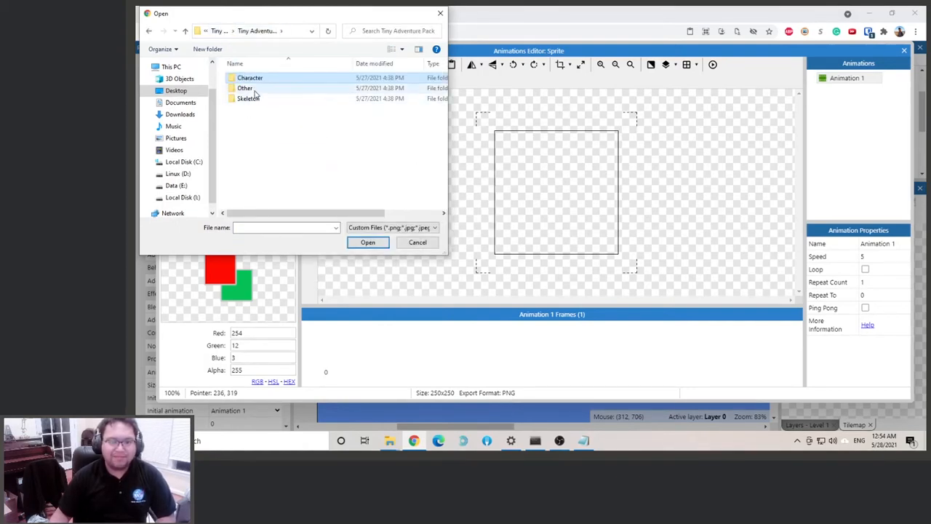
Import Chest.png from the Misc folder inside Other as a strip of six animation frames
double_click(246, 88)
left_click(251, 91)
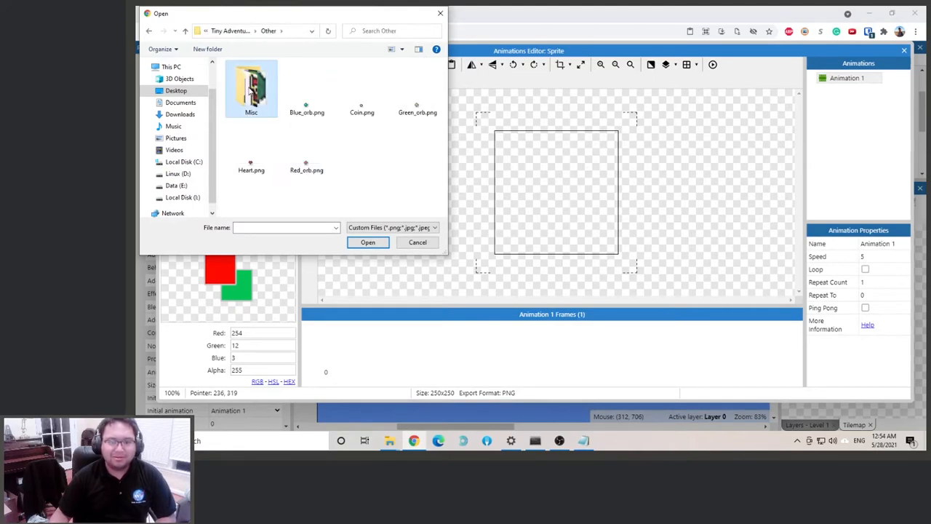
right_click(244, 83)
left_click(235, 82)
double_click(235, 81)
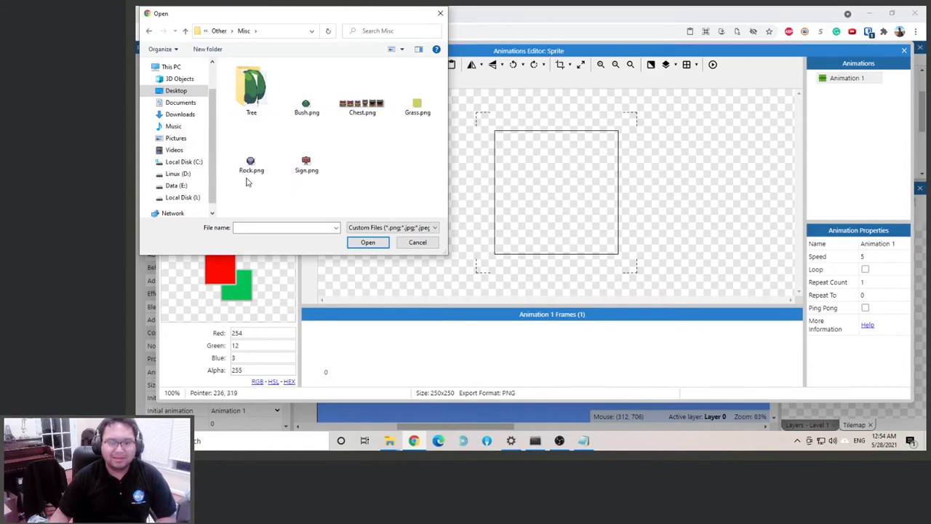
double_click(360, 108)
left_click(602, 281)
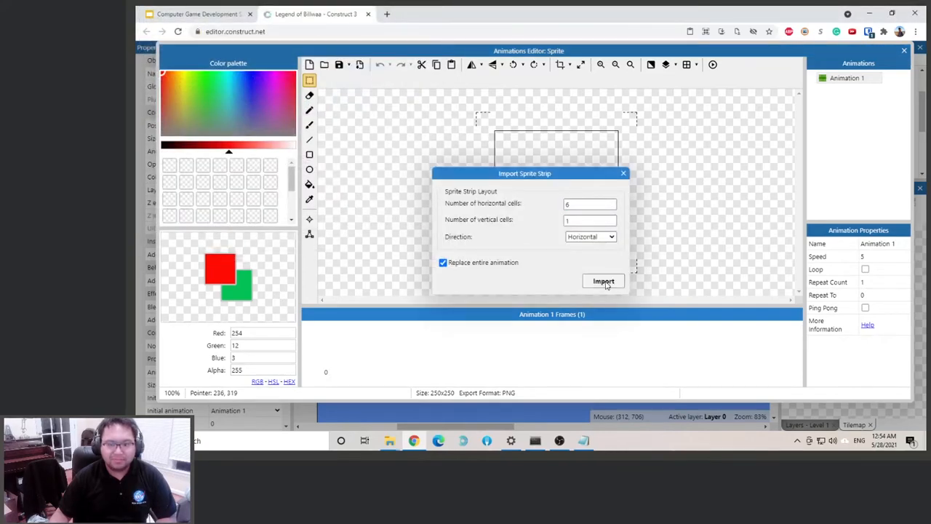
Set the chest animation's speed to 8, previewing the animation before and after the change
left_click(713, 64)
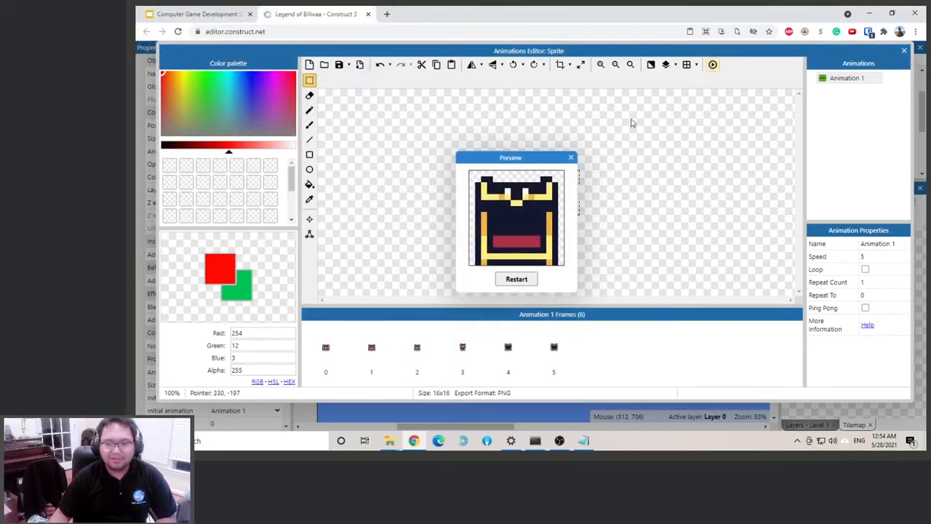
left_click(571, 157)
left_click(881, 256)
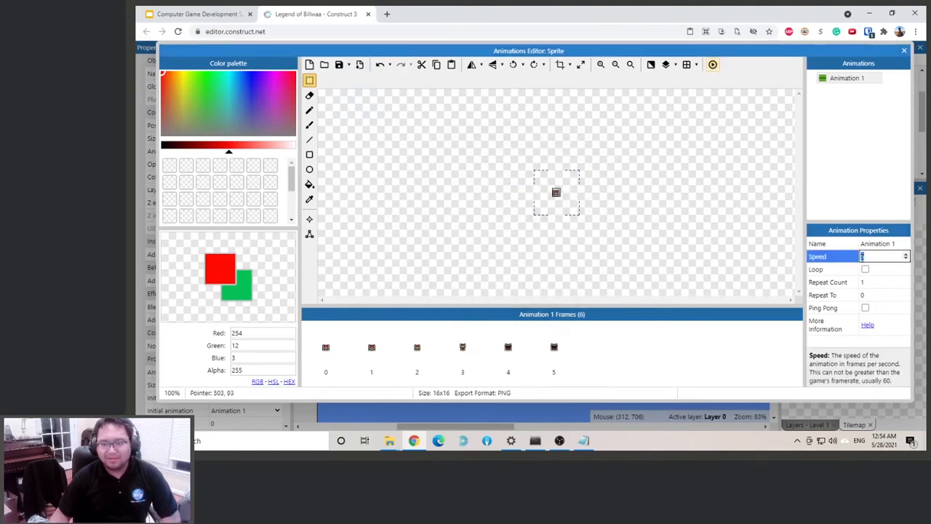
type("8")
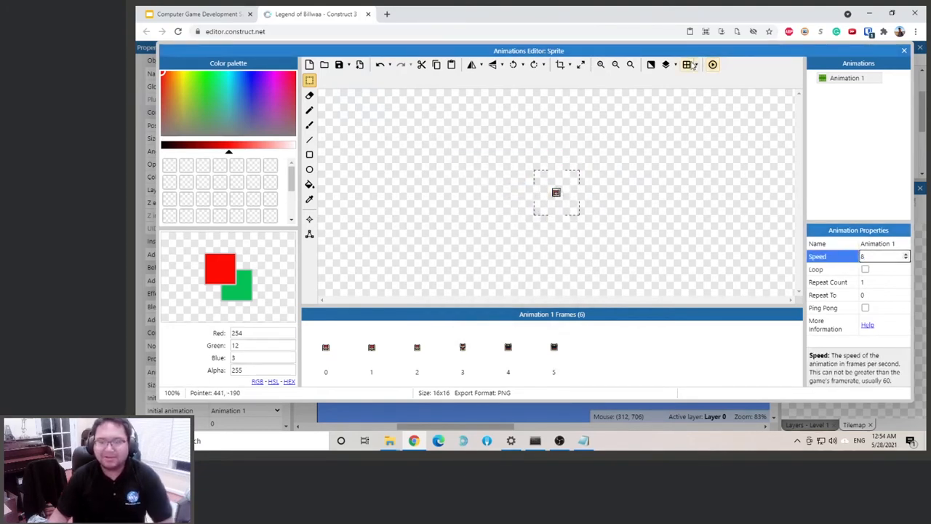
left_click(713, 64)
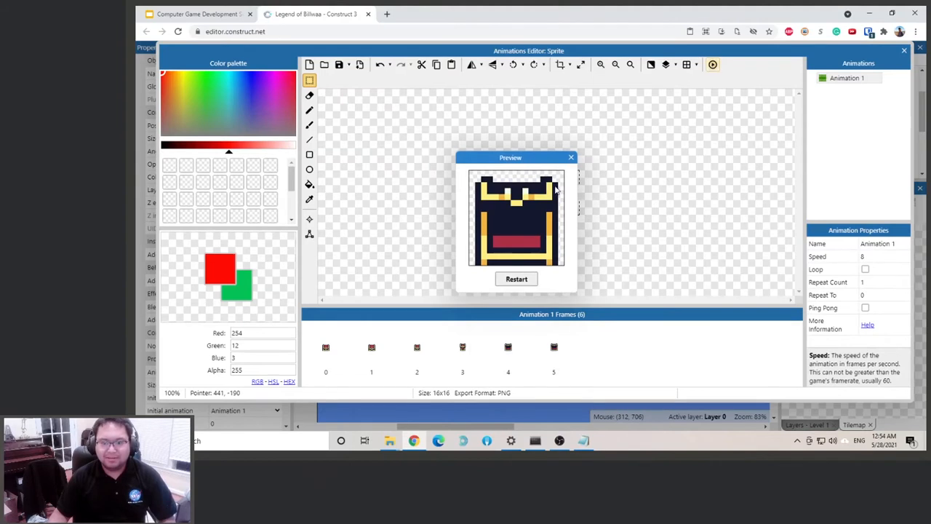
left_click(571, 157)
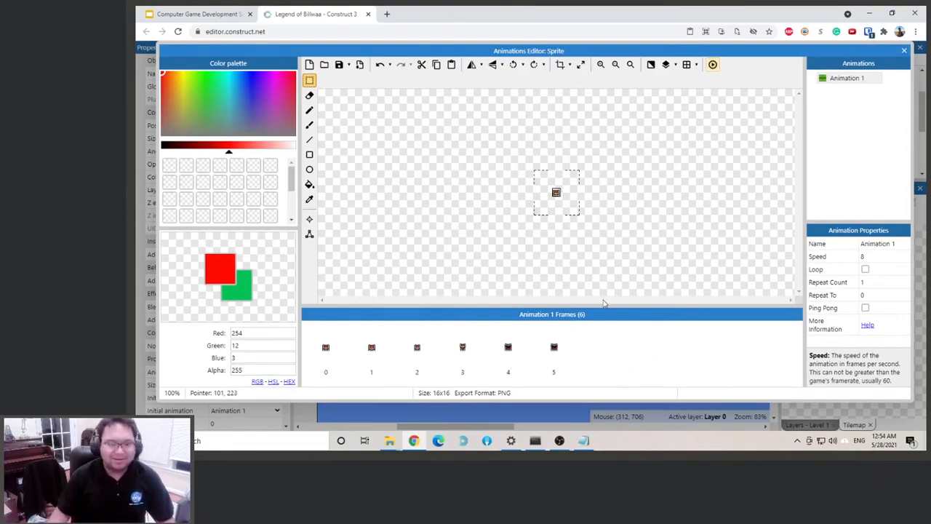
Rename the animation to Chest_Open and close the animations editor
left_click(860, 80)
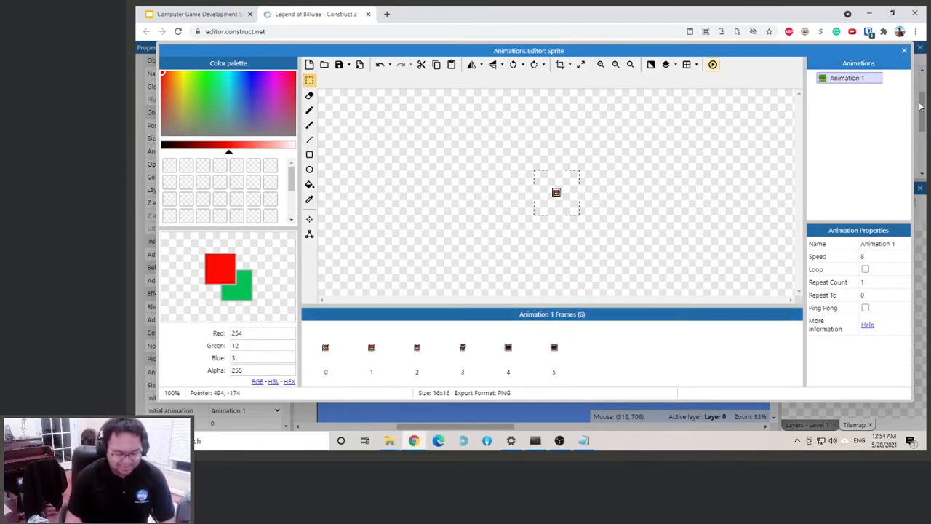
key("F2")
type("Chest")
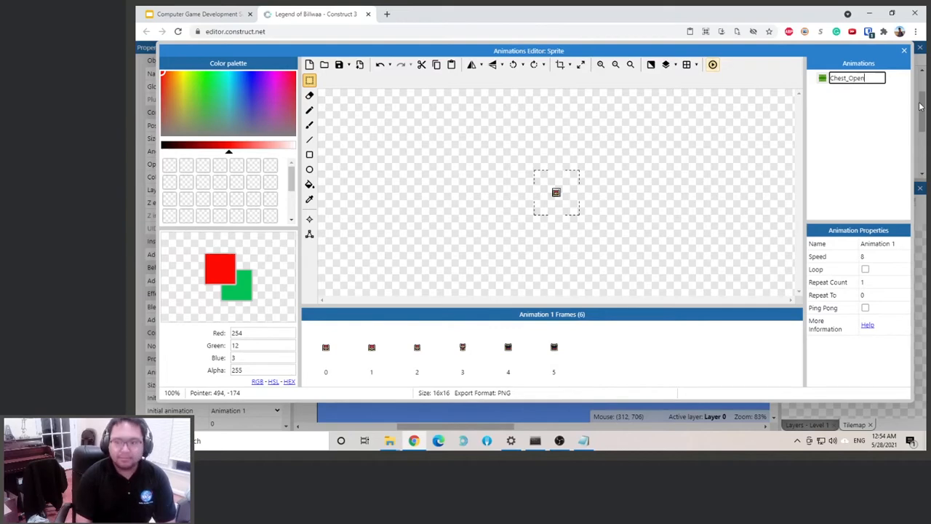
type("_Open")
key("Return")
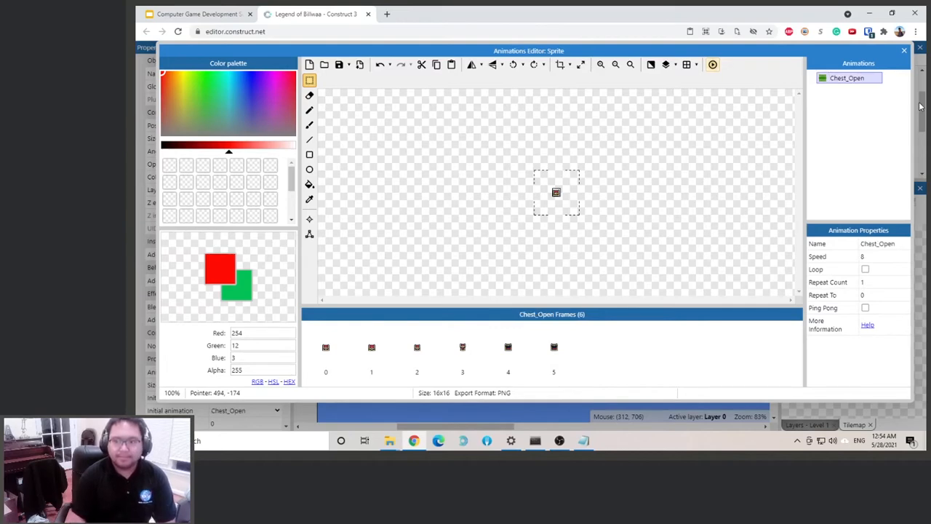
left_click(904, 50)
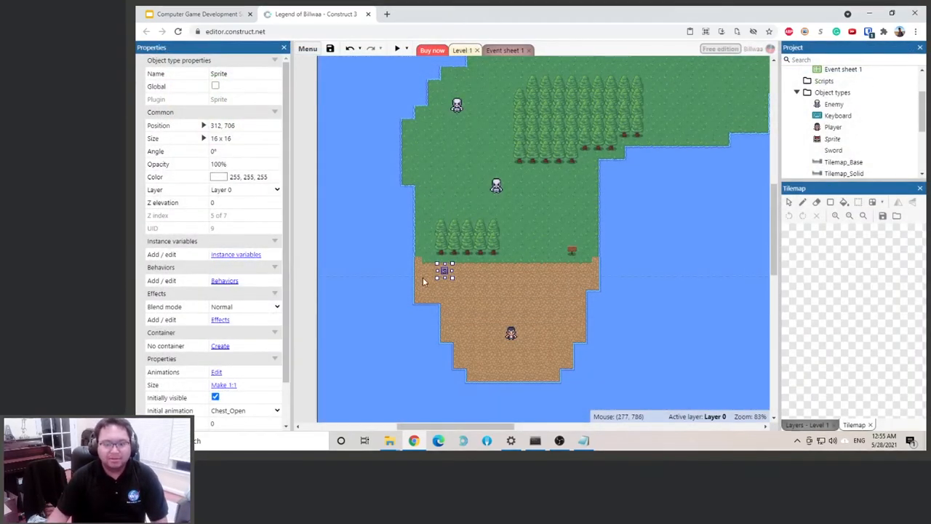
Preview the game to check how the chest looks beside the player, then close the preview
left_click(633, 322)
left_click(397, 48)
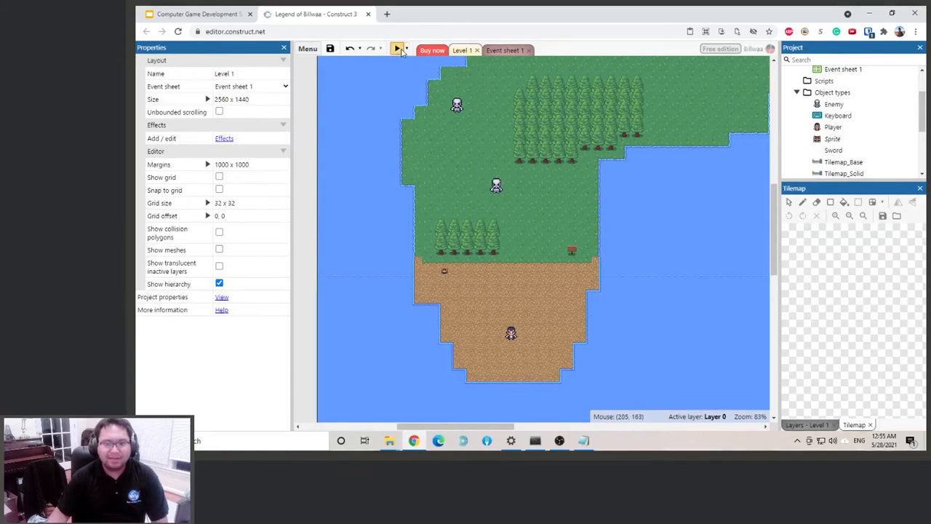
key("Left")
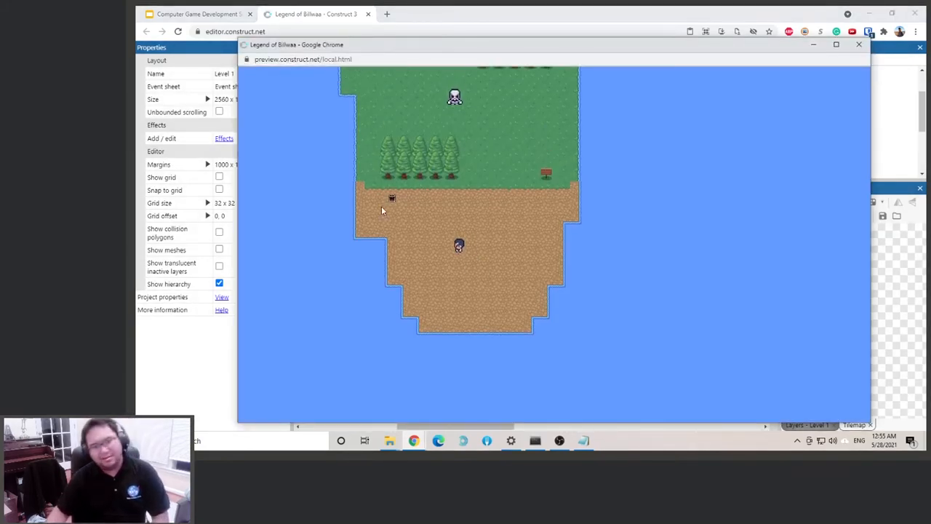
left_click(858, 44)
Enlarge the chest sprite to about 40 x 40 and place it at about 331, 701, just below the small tree row
left_click(448, 268)
mouse_move(455, 277)
left_mouse_down()
mouse_move(467, 286)
mouse_move(456, 273)
left_mouse_up()
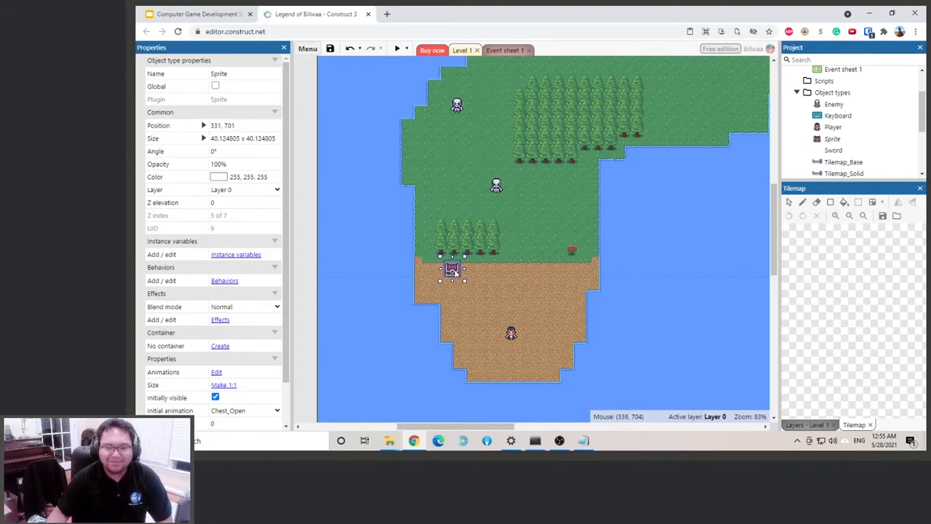
left_click(679, 299)
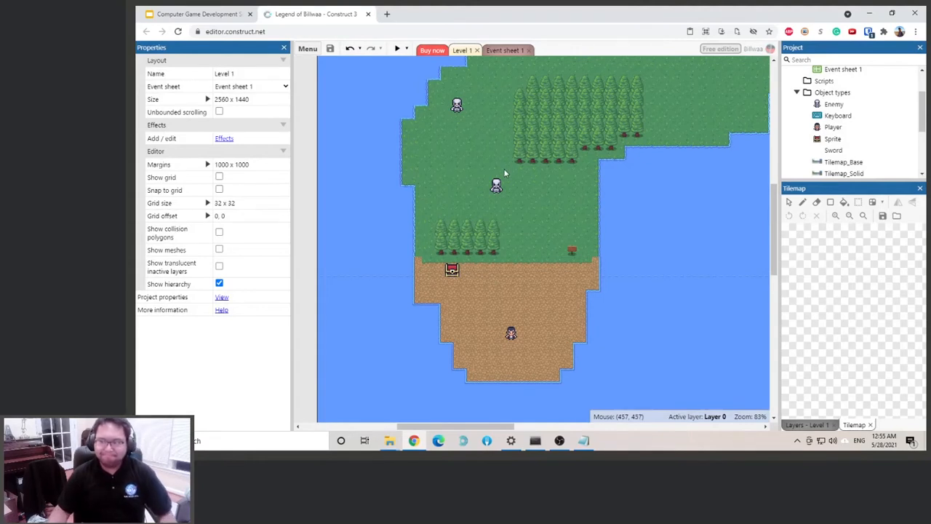
Set the Chest_Open animation's speed to 0 for the chest sprite and close the animations editor
left_click(453, 270)
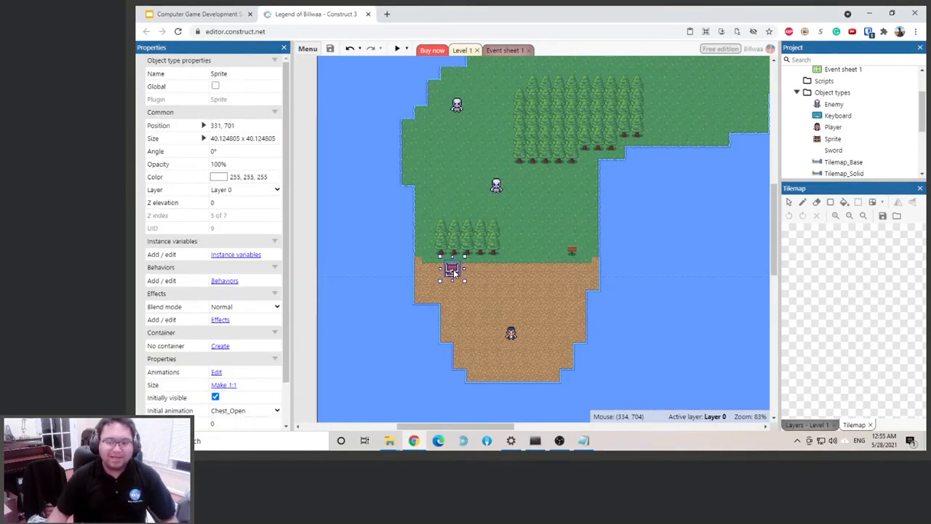
scroll(245, 282, "down", 2)
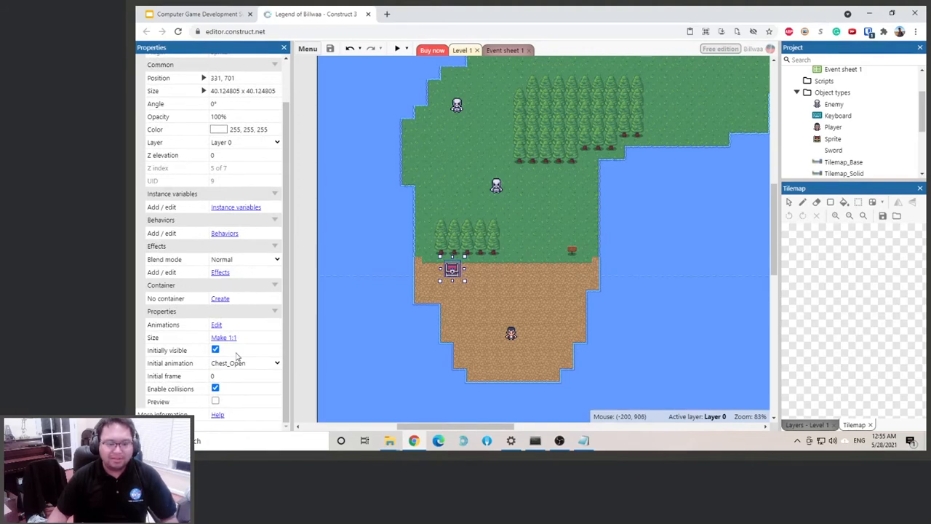
double_click(454, 270)
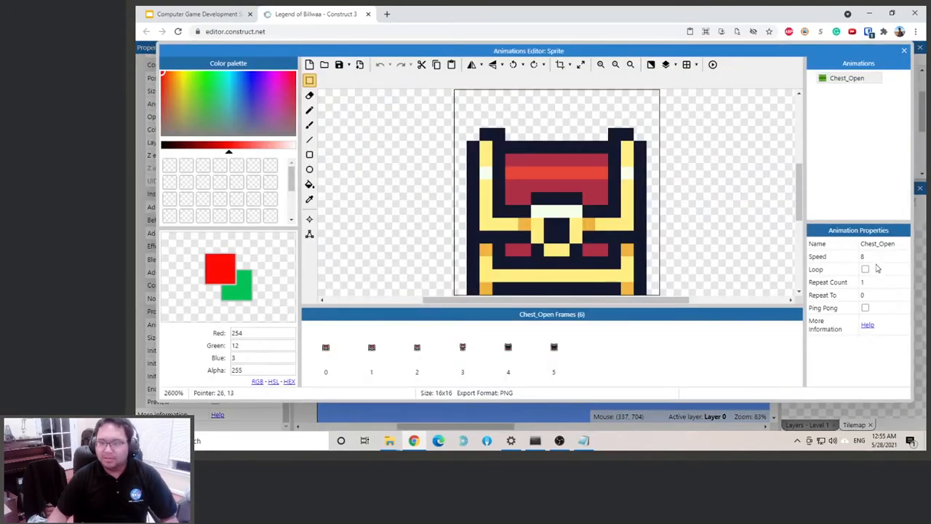
left_click(884, 255)
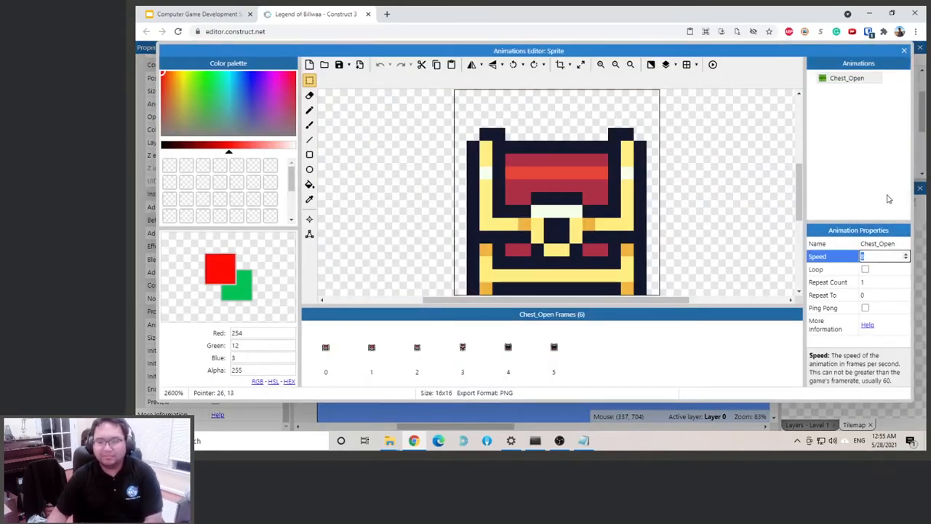
key("ctrl+s")
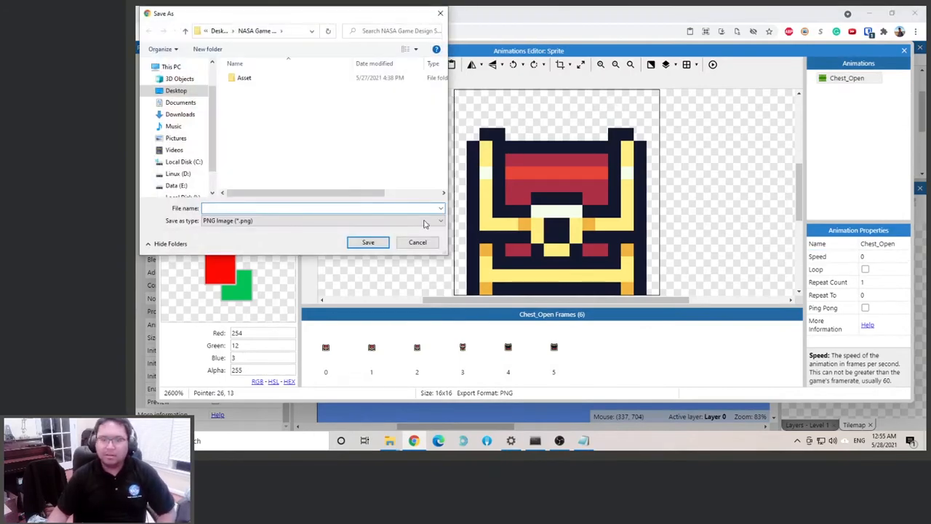
left_click(417, 242)
key("Escape")
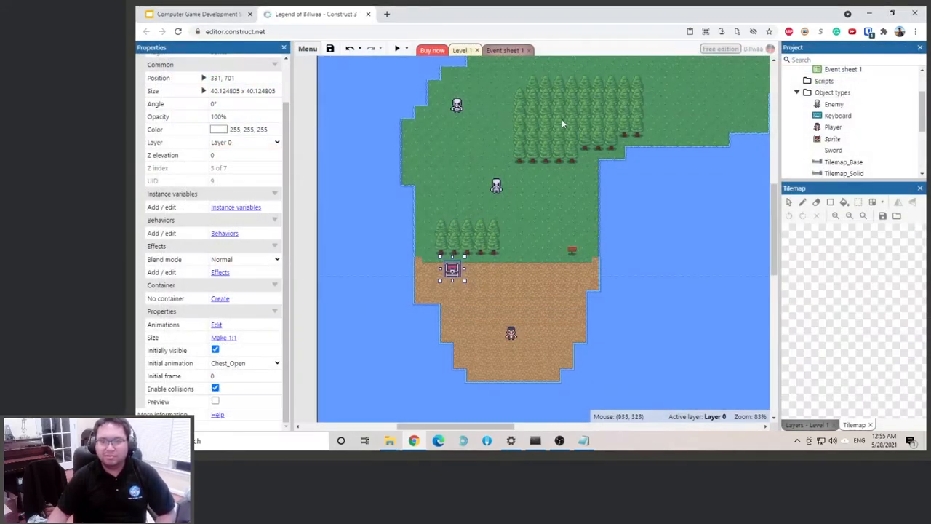
Preview the game, walk the player up to the chest and around it to check the closed chest, and close the preview
left_click(397, 48)
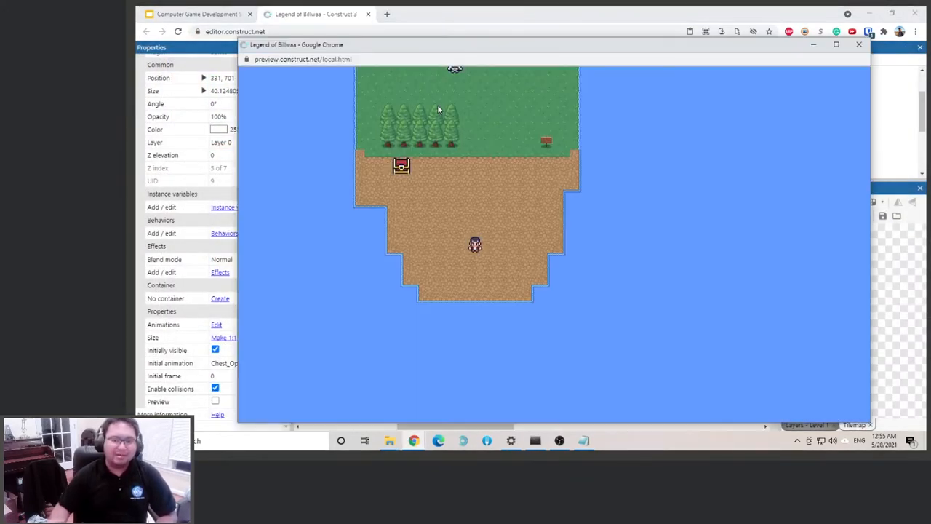
key("Up")
key("Left")
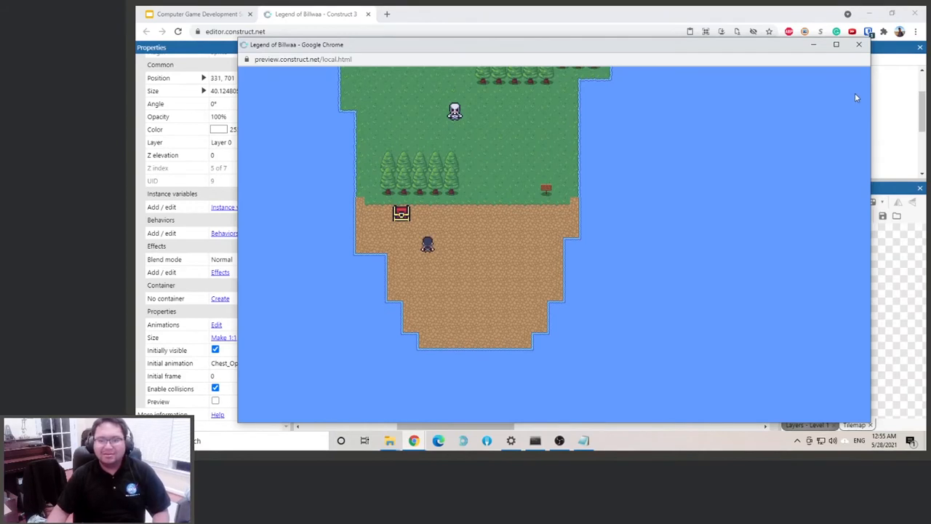
key("Left")
key("Up")
key("Down")
key("Up")
key("Left")
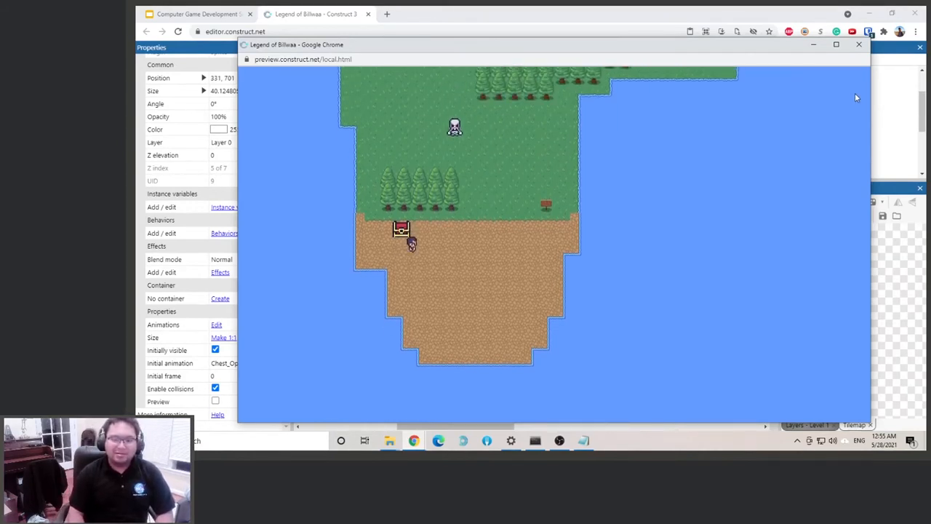
key("Down")
key("Up")
key("Down")
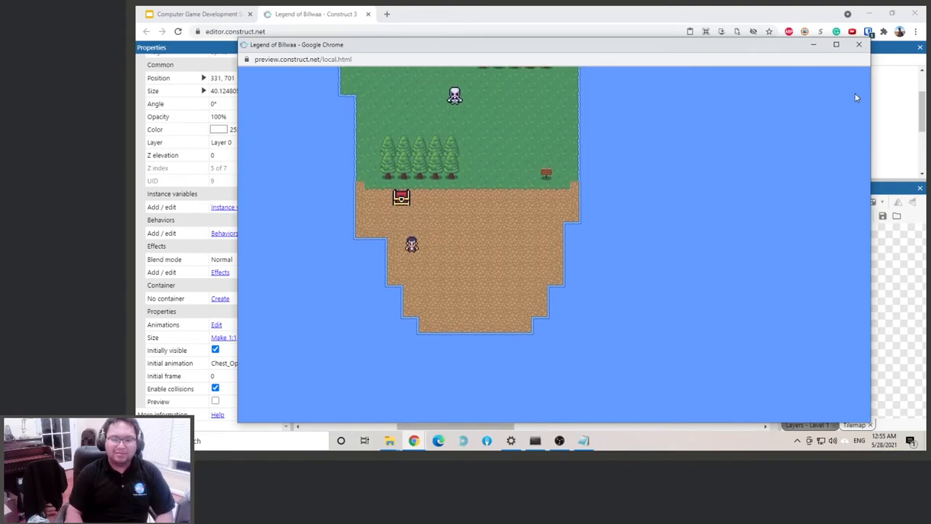
left_click(858, 45)
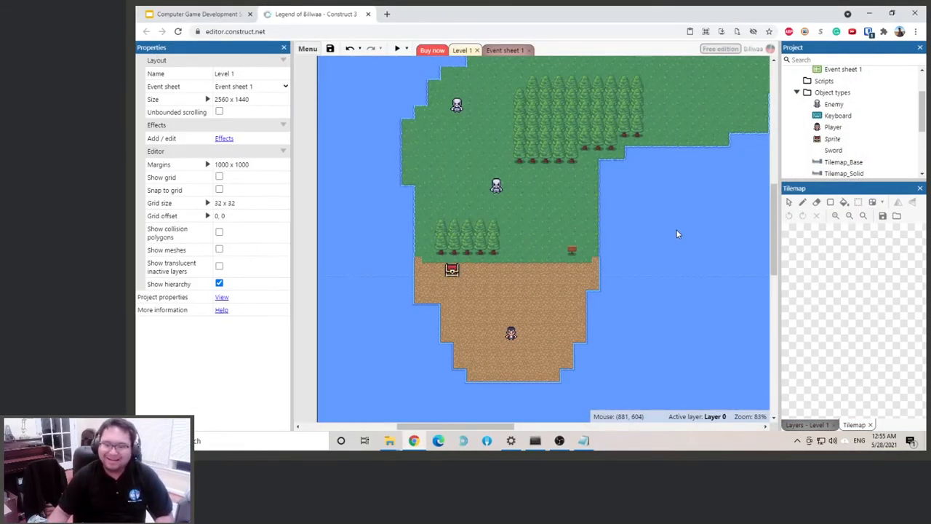
Insert a new sprite object into the Level 1 layout over the chest
right_click(428, 275)
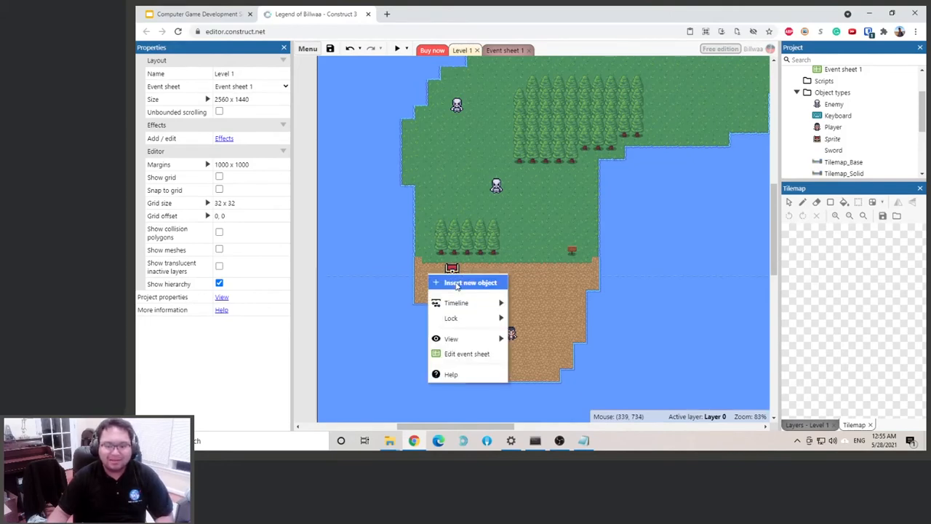
left_click(457, 284)
scroll(575, 225, "down", 3)
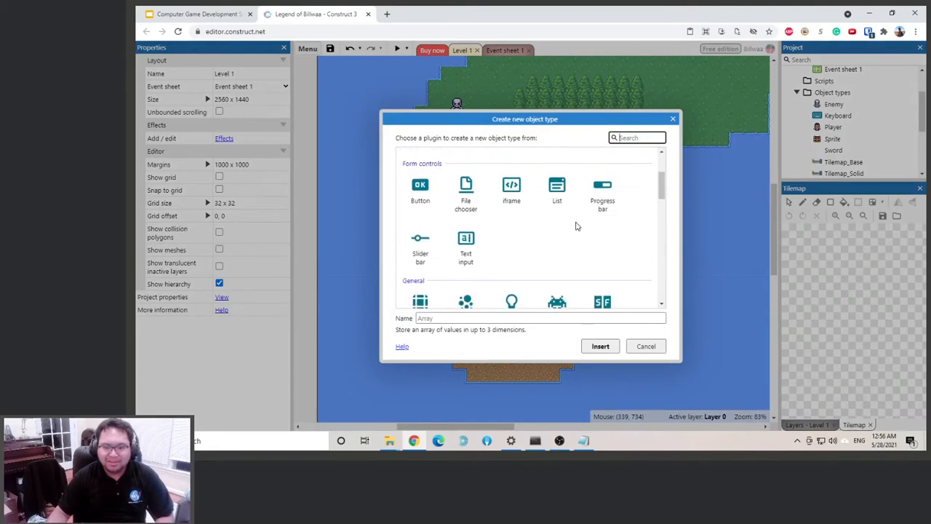
double_click(555, 251)
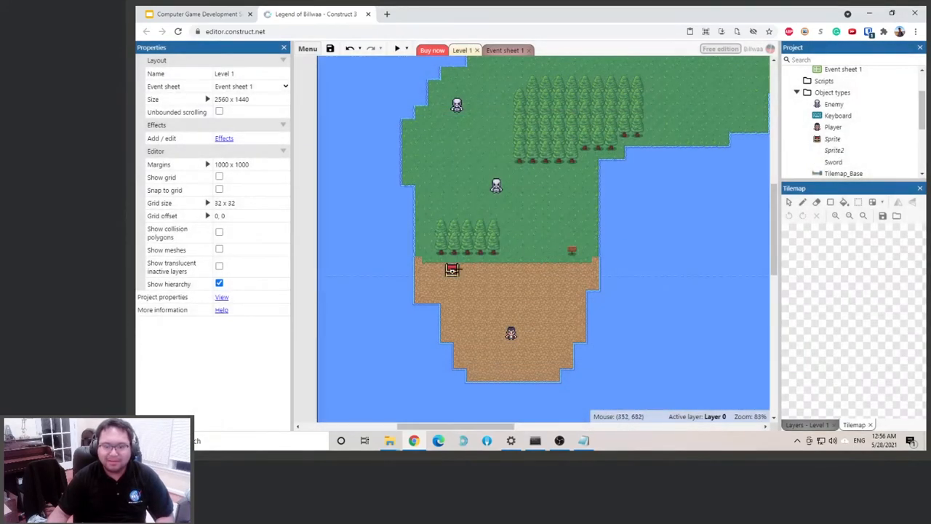
left_click(452, 271)
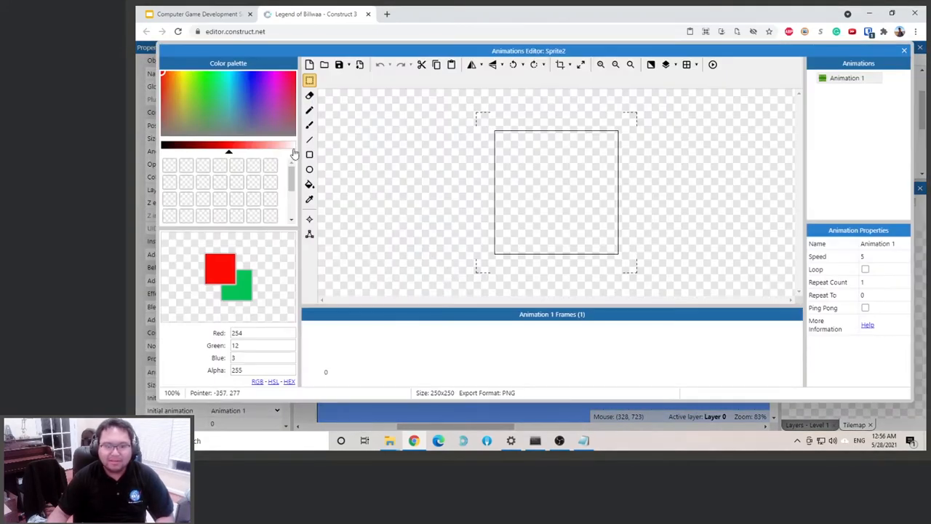
Draw a filled rectangle about 189 x 195 on the new sprite's frame, light green (91, 249, 160) with a red border of thickness 5
left_click(309, 155)
left_click(228, 273)
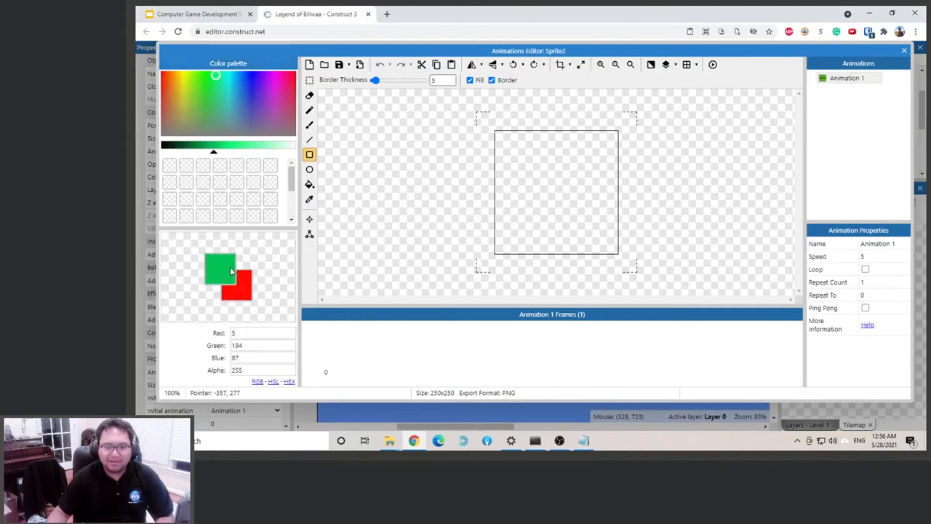
left_click(251, 146)
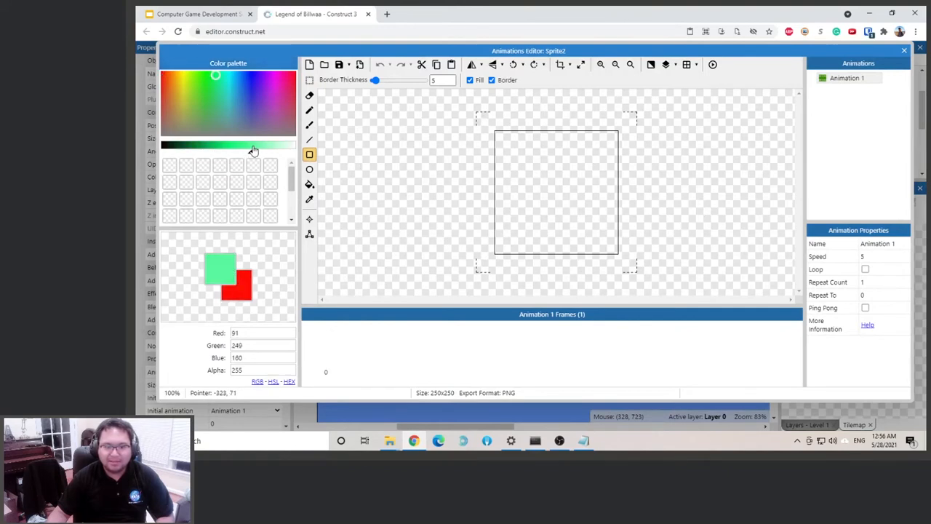
left_click_drag(512, 146, 605, 243)
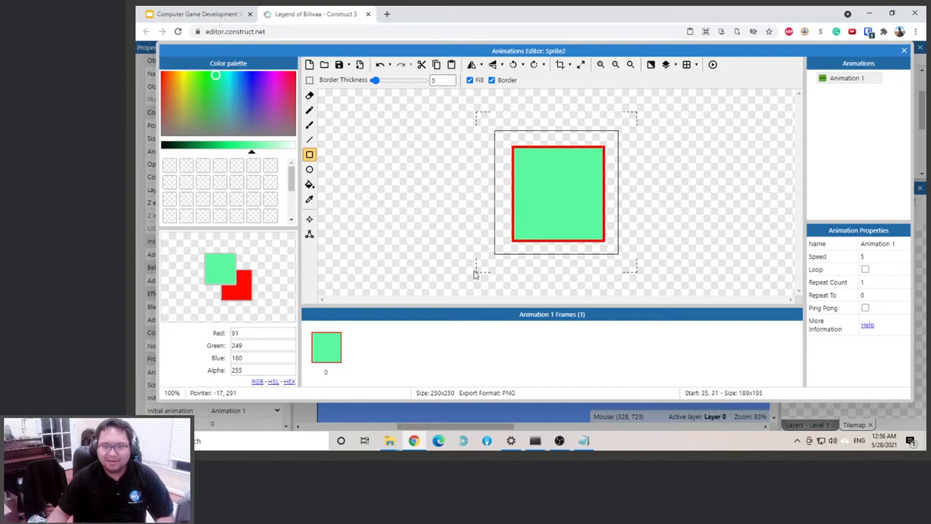
Brush the words "Sword zone" in red across the green rectangle with a size 12 brush and close the animations editor
left_click(309, 124)
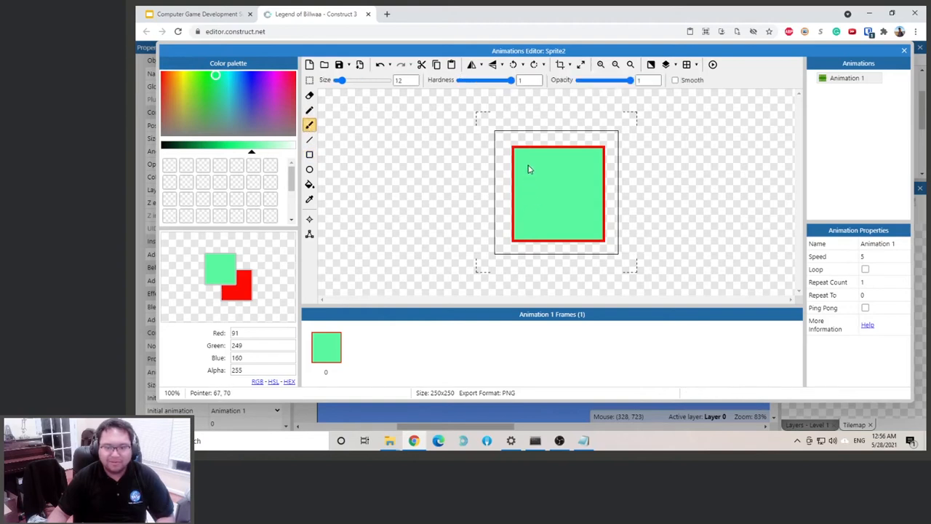
left_click_drag(197, 104, 162, 75)
mouse_move(542, 167)
left_mouse_down()
mouse_move(535, 185)
mouse_move(559, 192)
mouse_move(593, 171)
left_mouse_up()
mouse_move(526, 212)
left_mouse_down()
mouse_move(544, 233)
mouse_move(568, 210)
mouse_move(584, 228)
mouse_move(599, 208)
mouse_move(591, 224)
mouse_move(601, 218)
left_mouse_up()
left_click(903, 53)
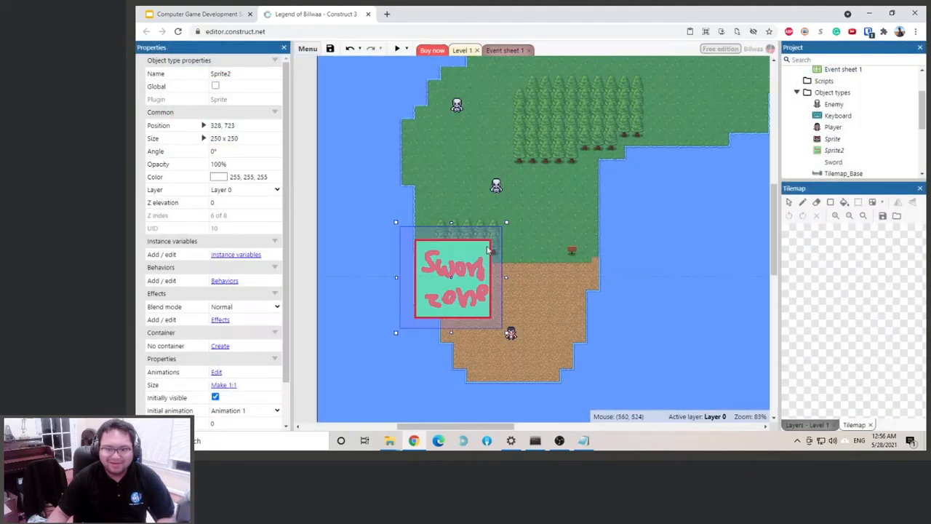
Shrink the Sword zone sprite to about 119 x 119 and place it at about 327, 729, covering the chest
scroll(469, 277, "up", 3, "ctrl")
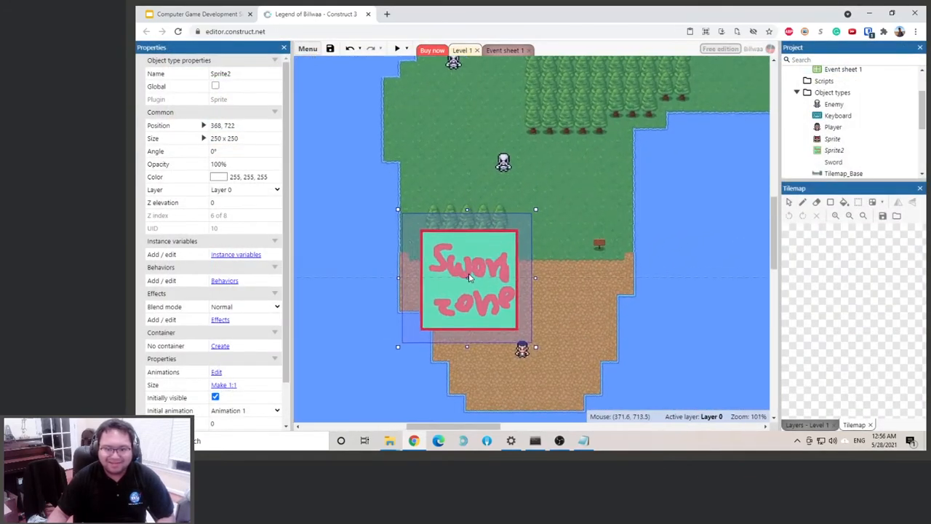
left_click_drag(395, 202, 475, 286)
left_click_drag(523, 320, 455, 298)
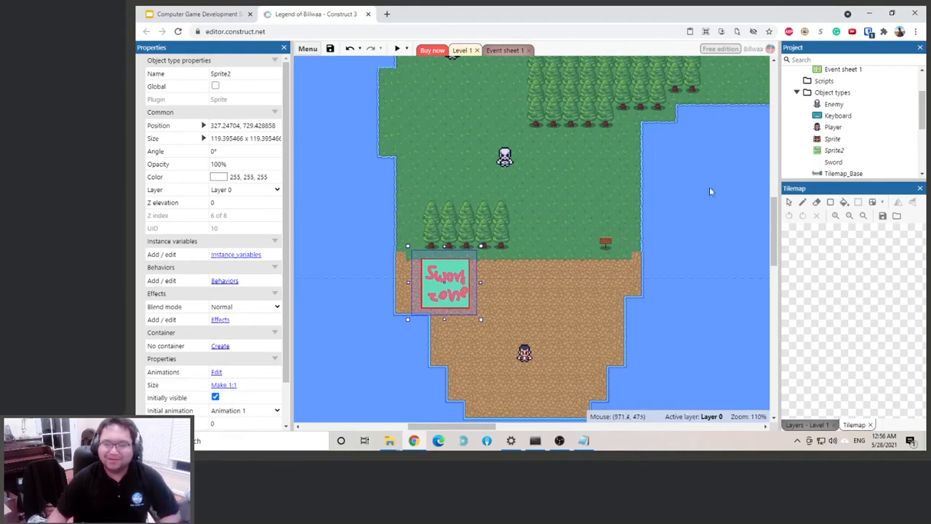
Unlock all locked objects in the Level 1 layout so the tilemaps can be selected
left_click_drag(923, 125, 925, 140)
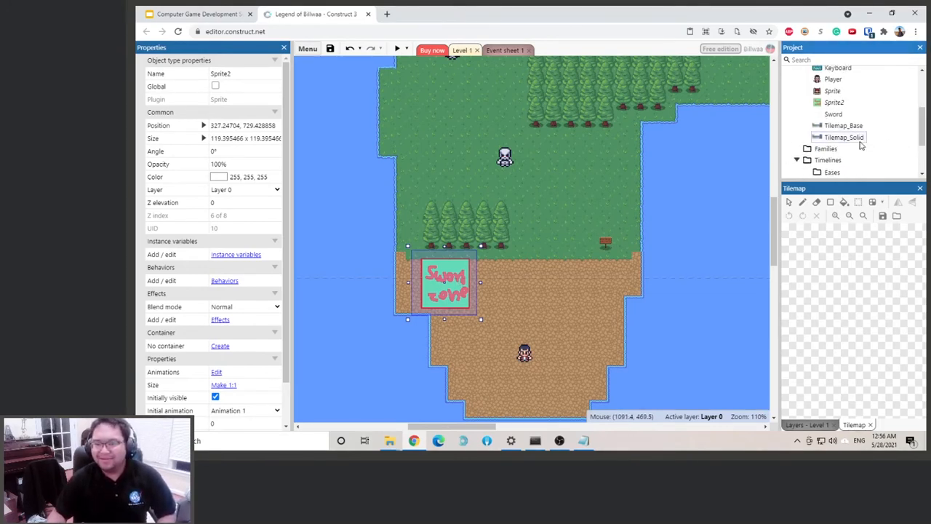
left_click(860, 142)
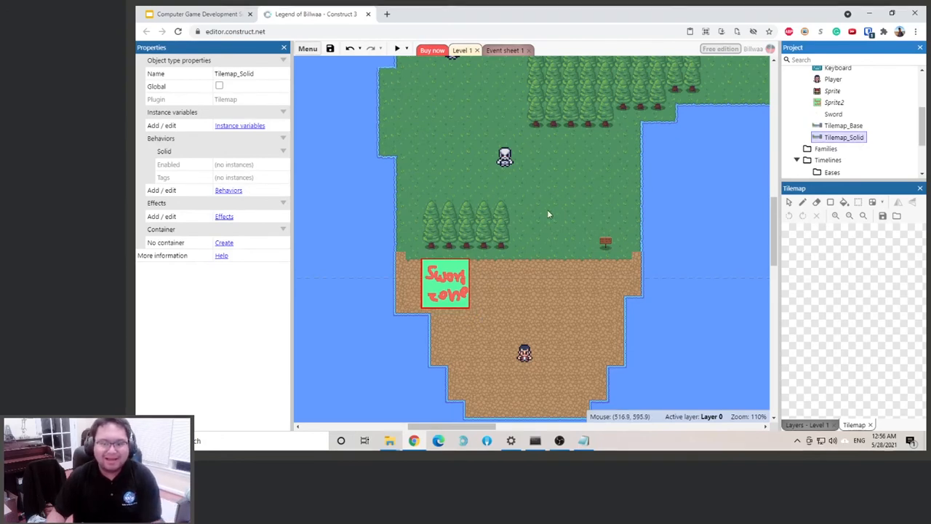
right_click(673, 195)
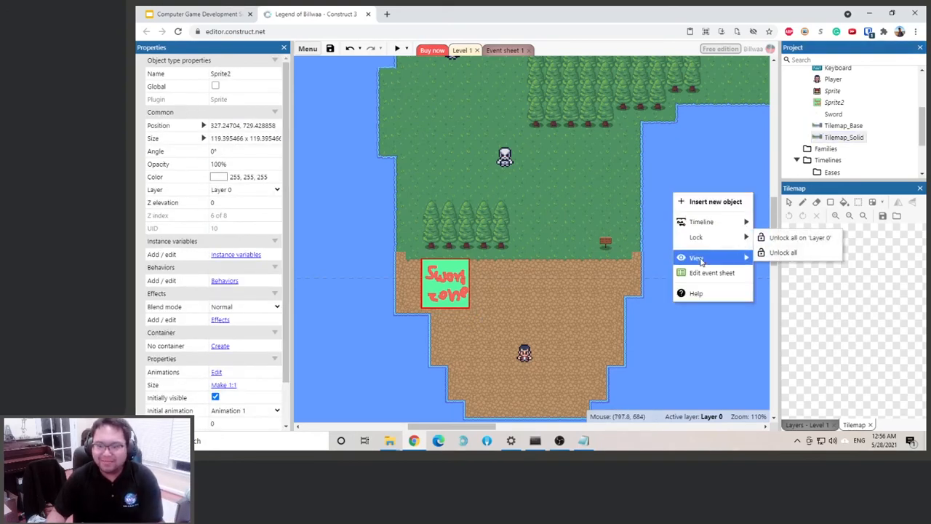
mouse_move(699, 237)
left_click(771, 253)
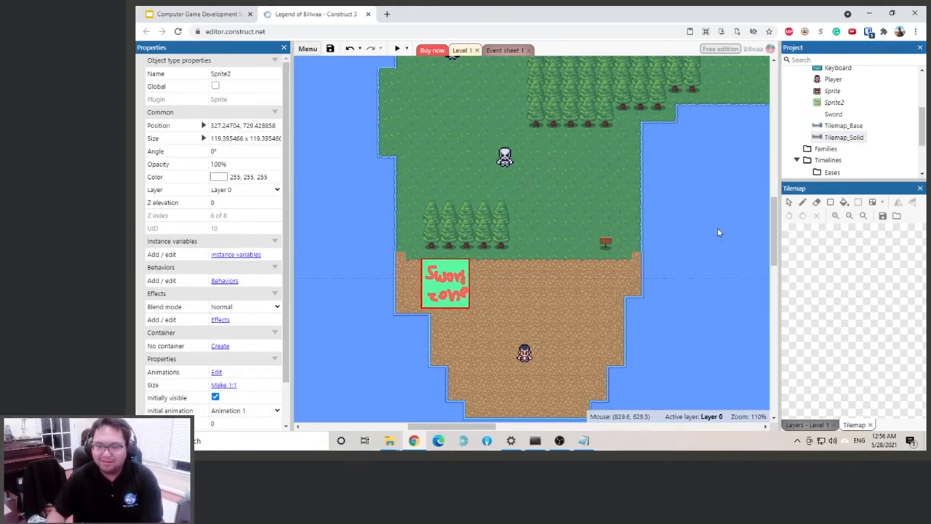
Raise Tilemap_Solid's Z elevation to 0.001, then to 0.002
left_click(717, 228)
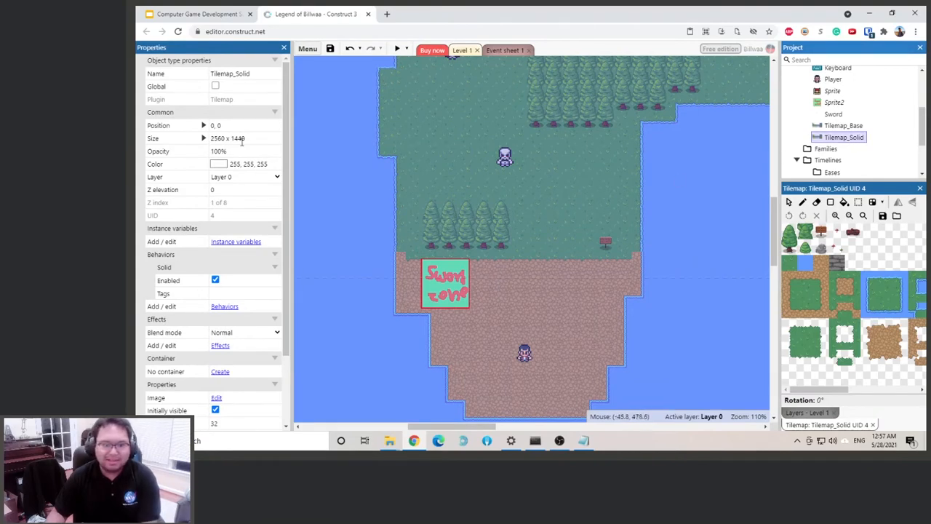
left_click(222, 189)
type("0.001")
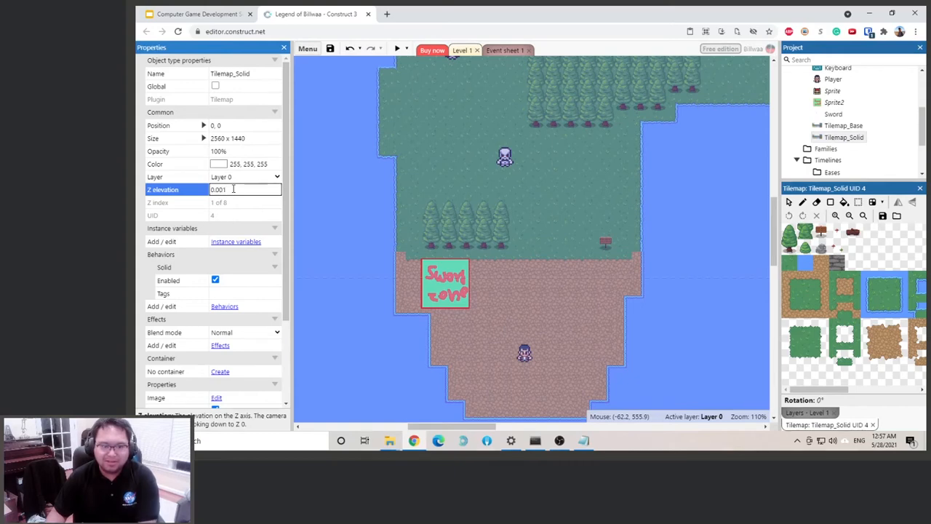
key("Tab")
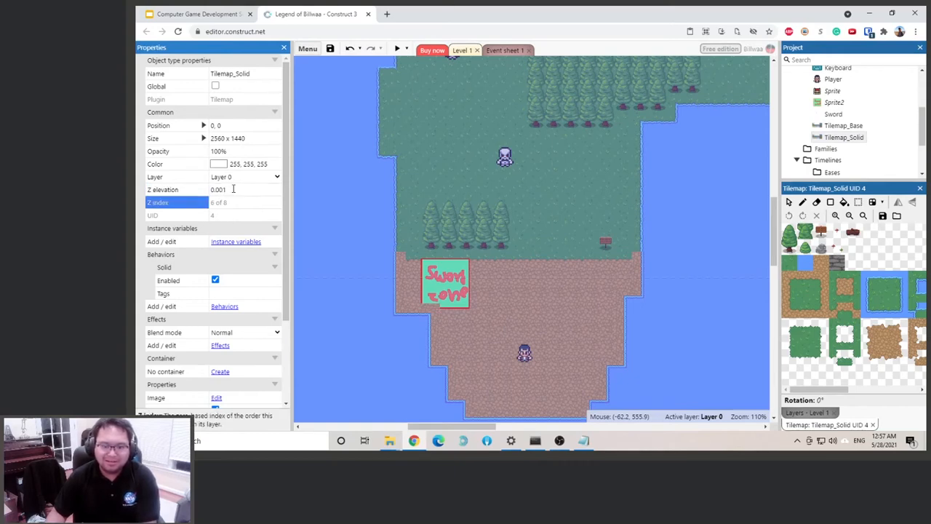
left_click(229, 189)
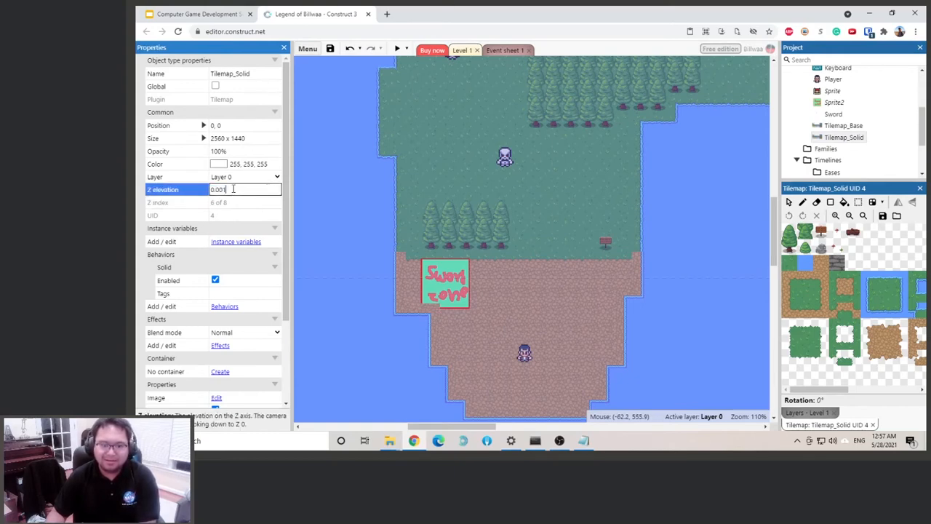
type("2")
key("Tab")
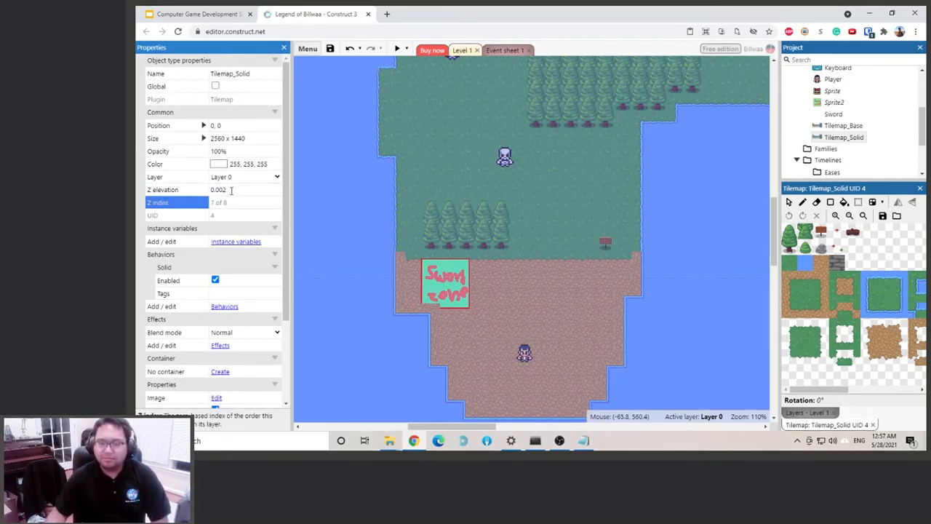
Rename the chest sprite's object type as Crate
left_click(843, 126)
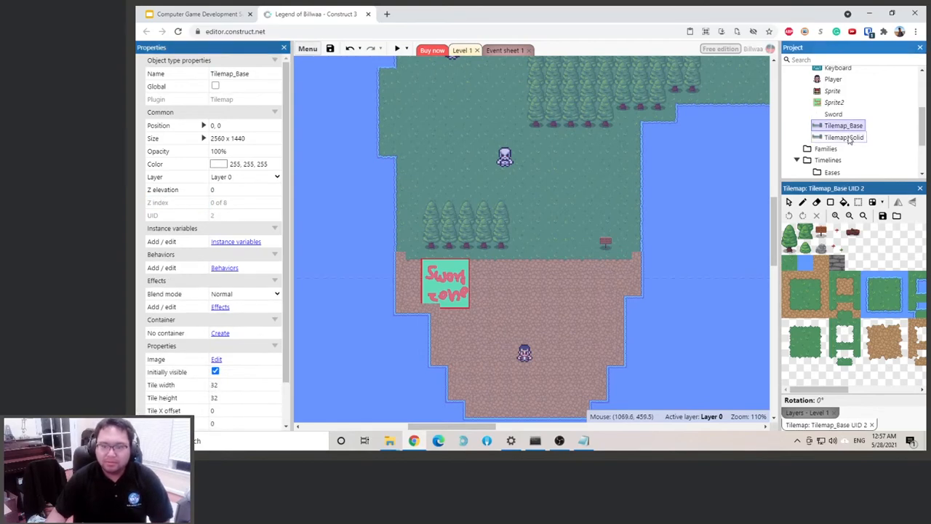
left_click(832, 91)
key("F2")
type("Crate")
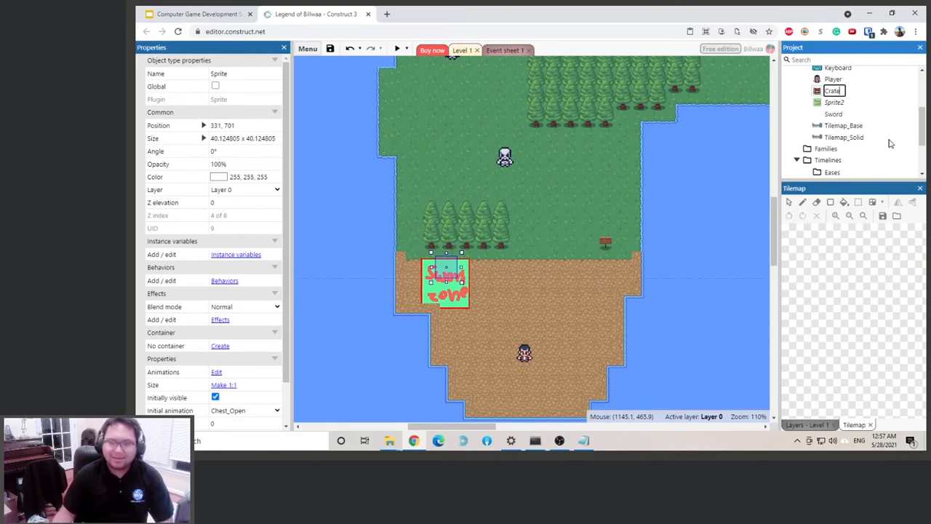
key("Return")
Set the Crate sprite's Z elevation to 0.001 so it draws above the Sword zone sprite
scroll(836, 107, "up", 2)
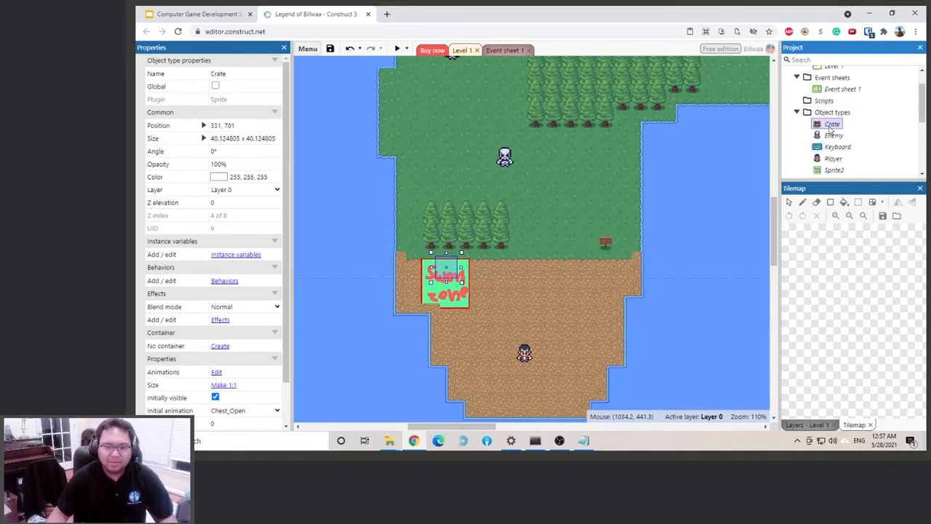
left_click(831, 125)
left_click(815, 119)
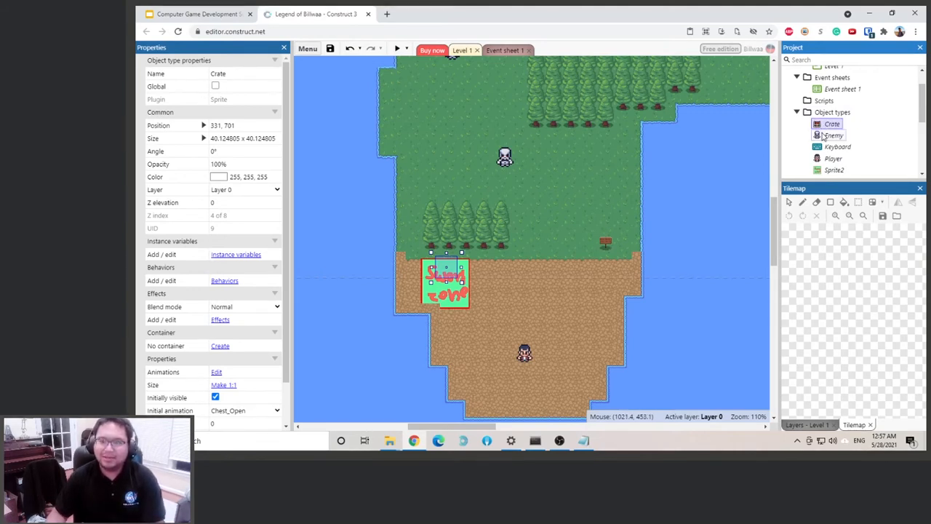
left_click(242, 202)
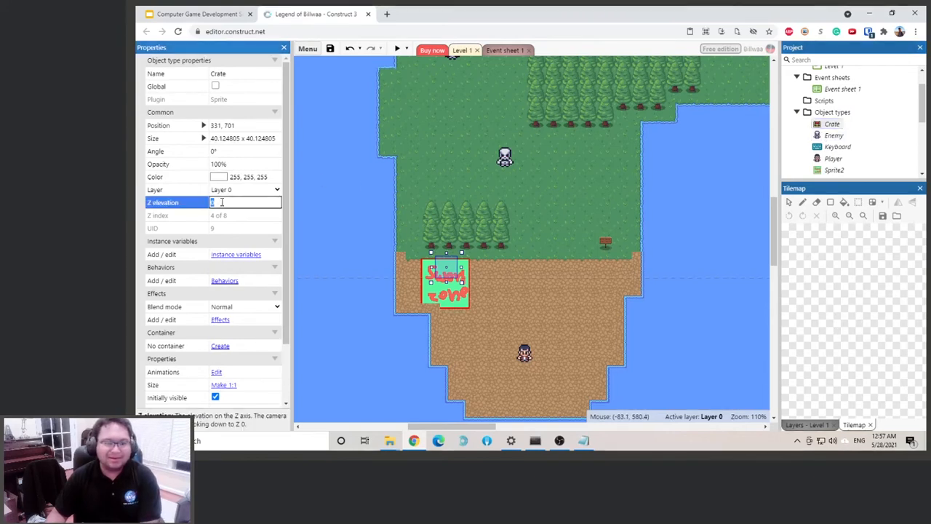
type("0.001")
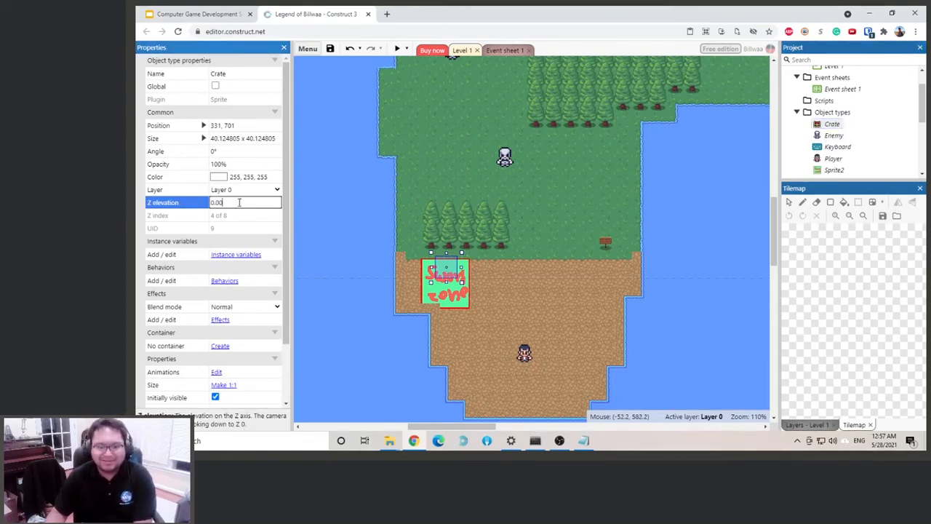
key("Tab")
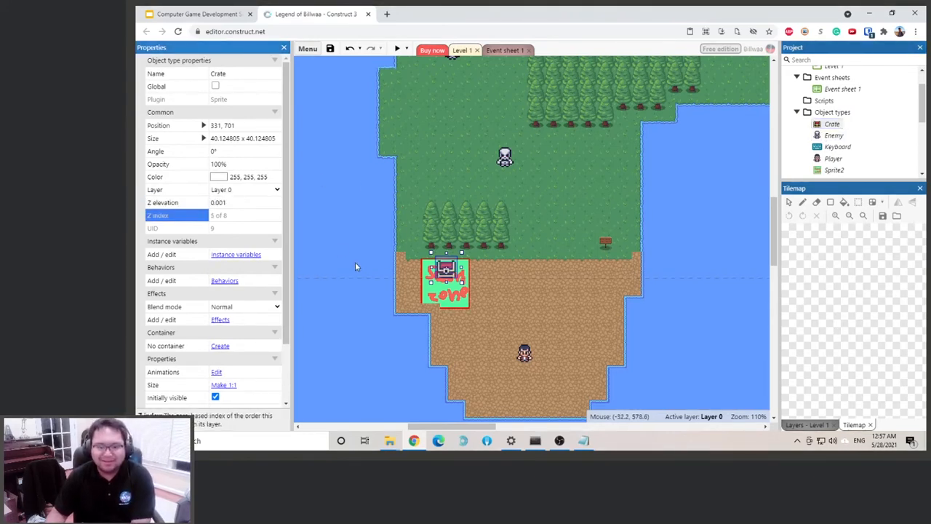
Lock Tilemap_Solid and Tilemap_Base in the layout
left_click(466, 295)
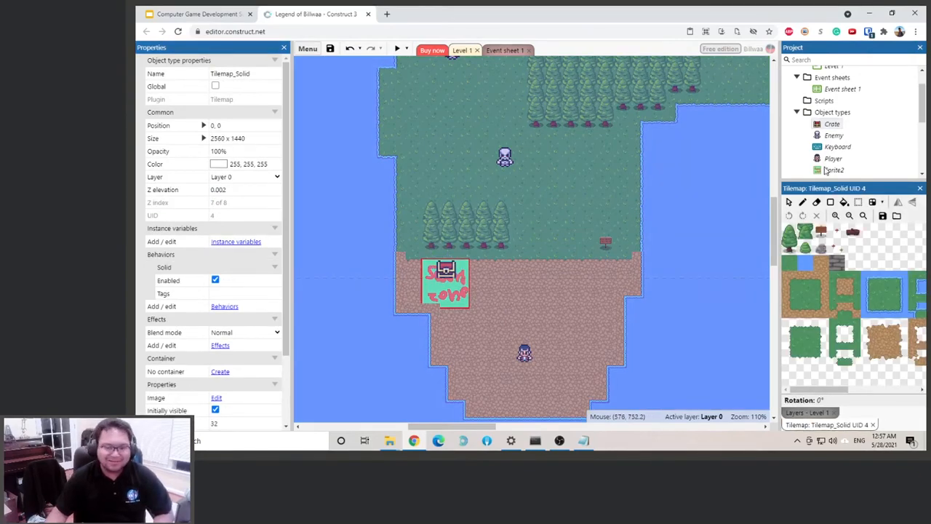
scroll(871, 155, "down", 1)
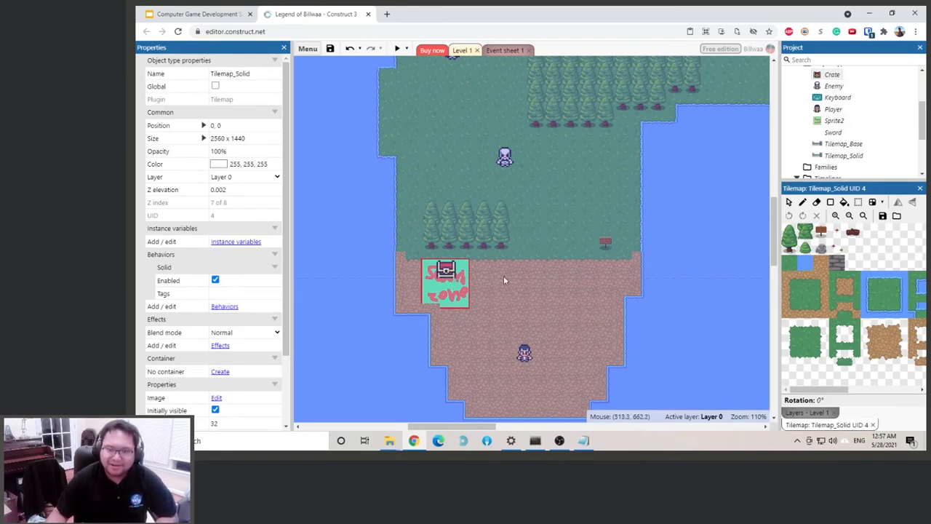
right_click(625, 204)
mouse_move(675, 289)
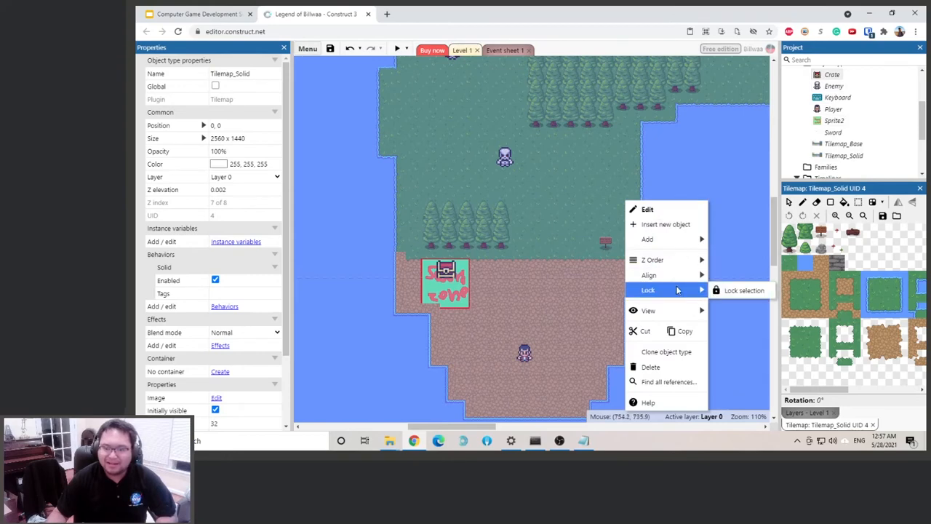
left_click(732, 293)
right_click(596, 263)
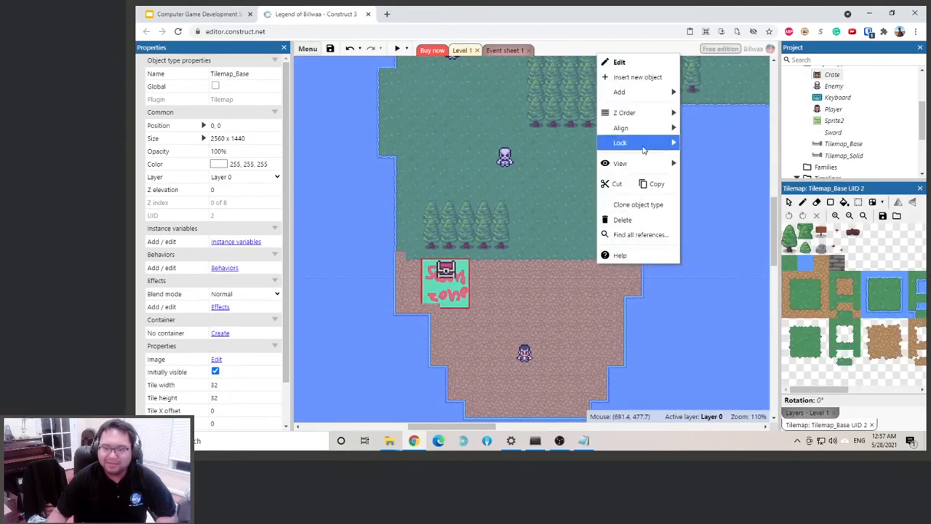
mouse_move(643, 145)
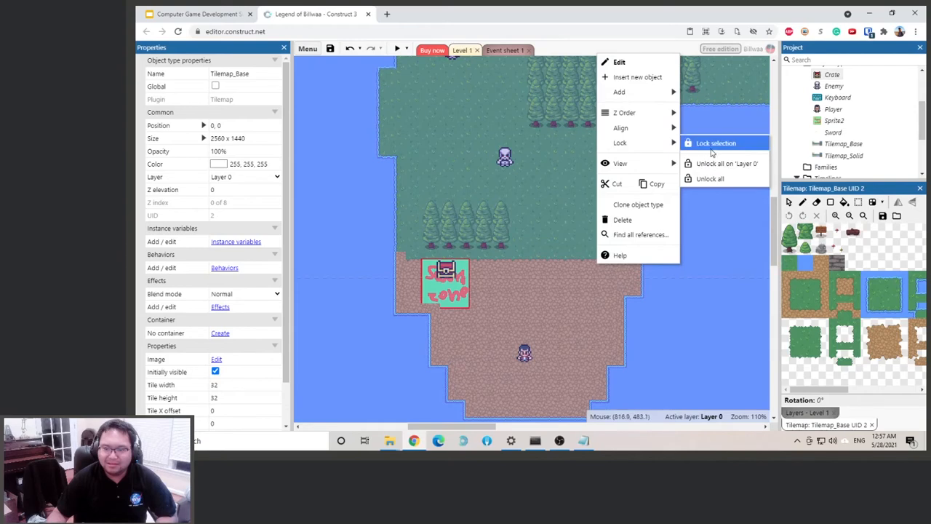
left_click(710, 150)
Rename the zone sprite's object type Sprite2 as Chest_Trigger_Zone
left_click(451, 289)
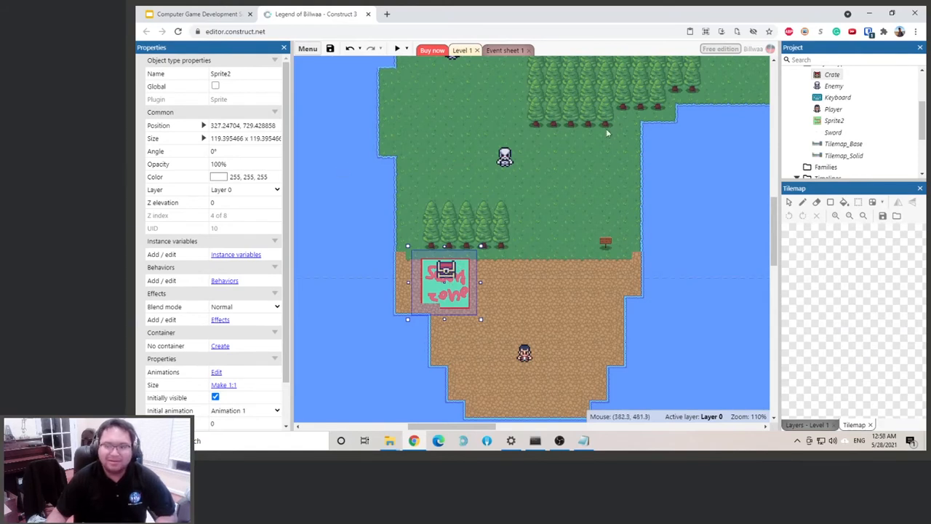
left_click(833, 121)
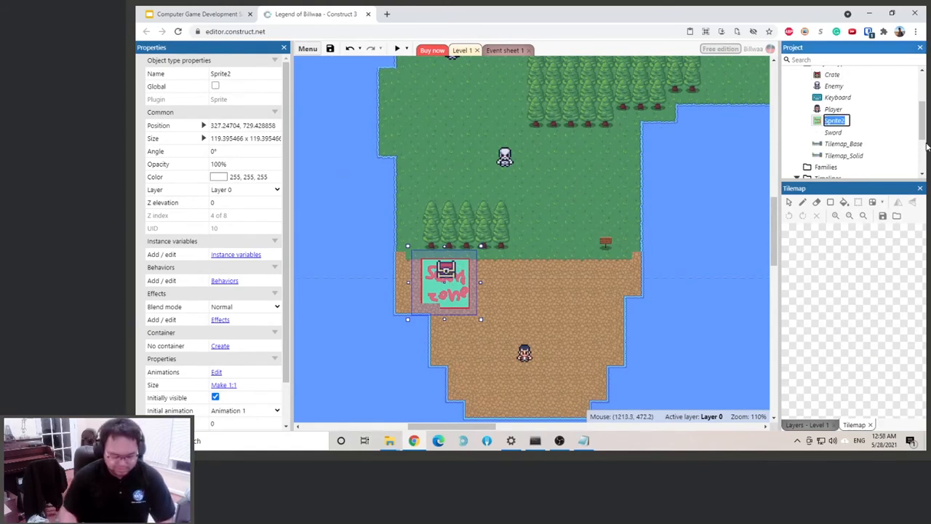
type("Shest")
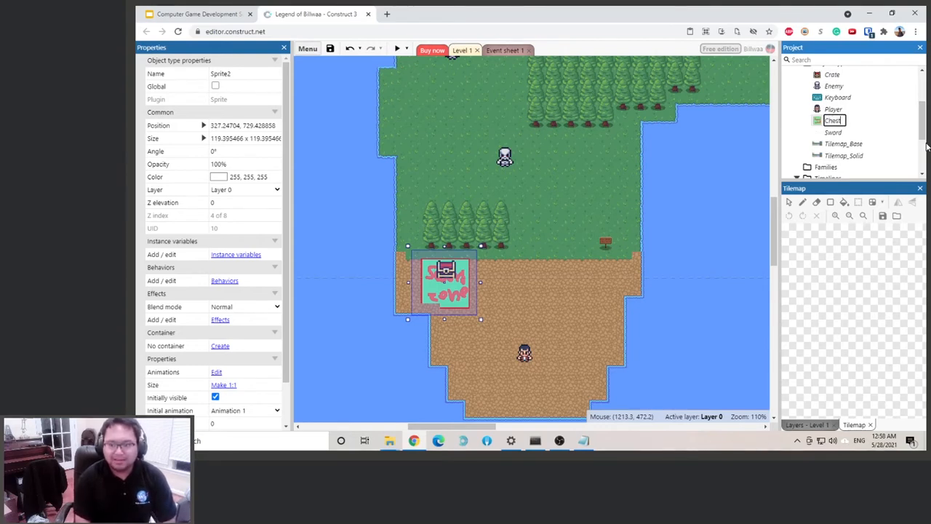
type("_Trigger")
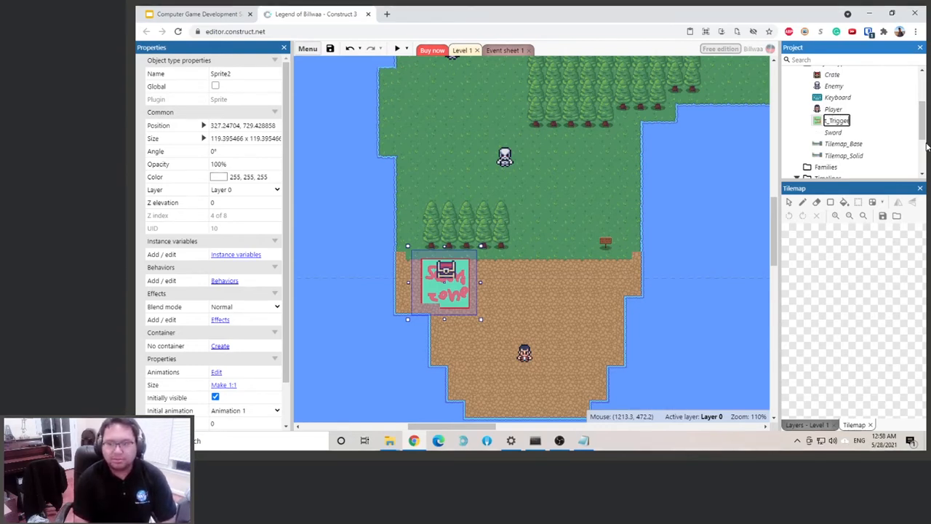
type("_Zone")
key("Return")
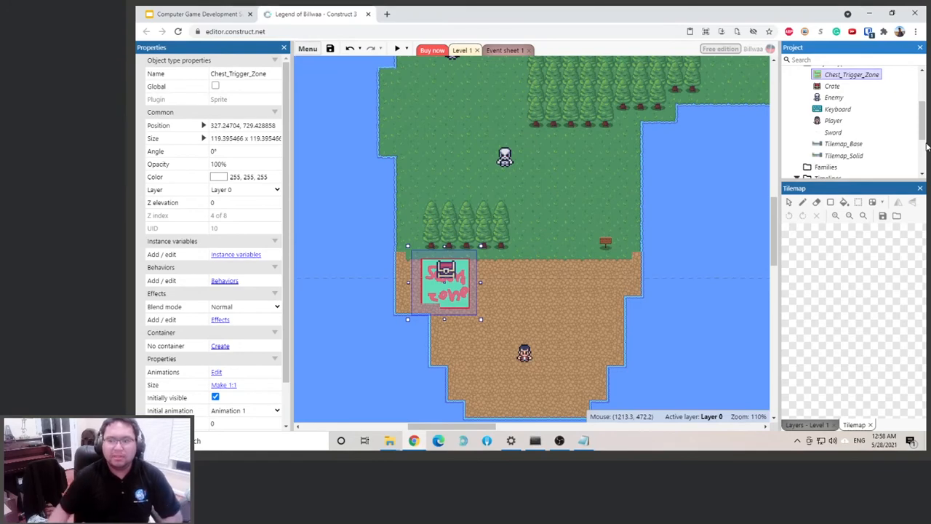
Add an event group named Environment to Event sheet 1 and place it above the start-of-layout event
left_click(507, 51)
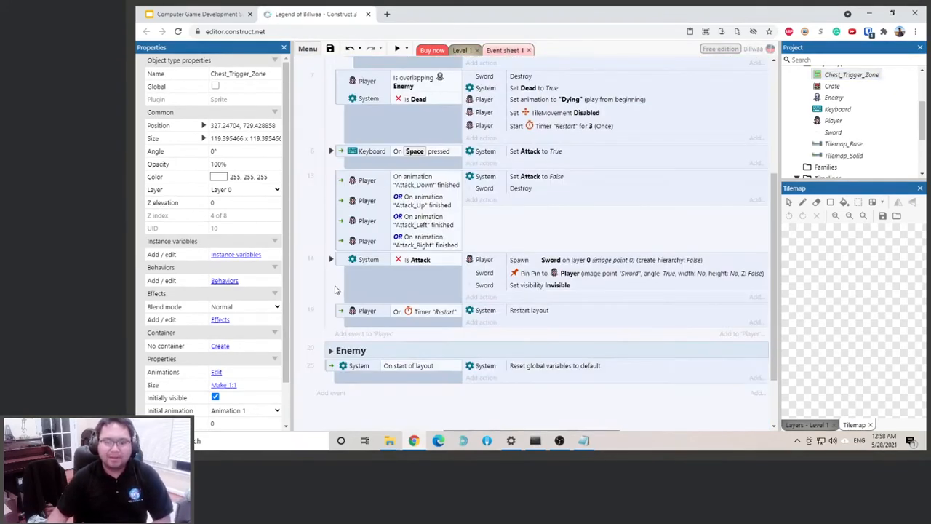
right_click(761, 397)
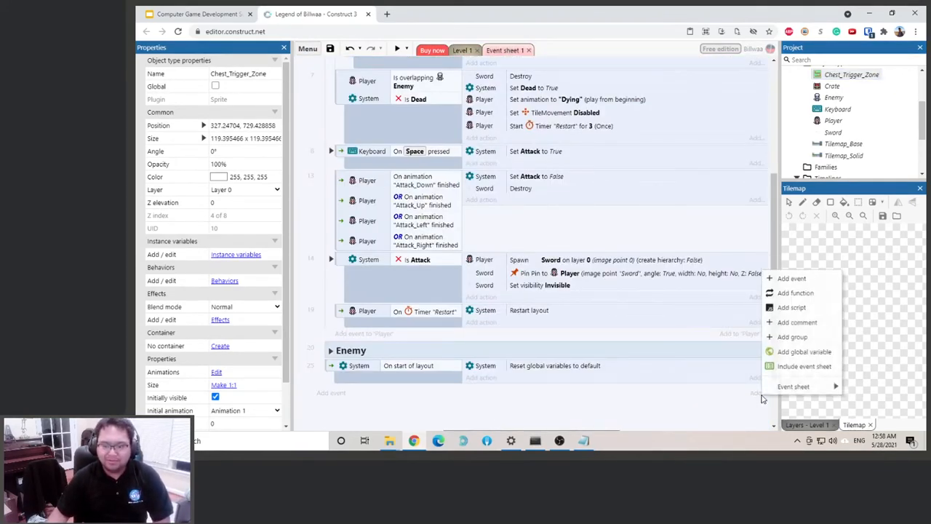
left_click(824, 335)
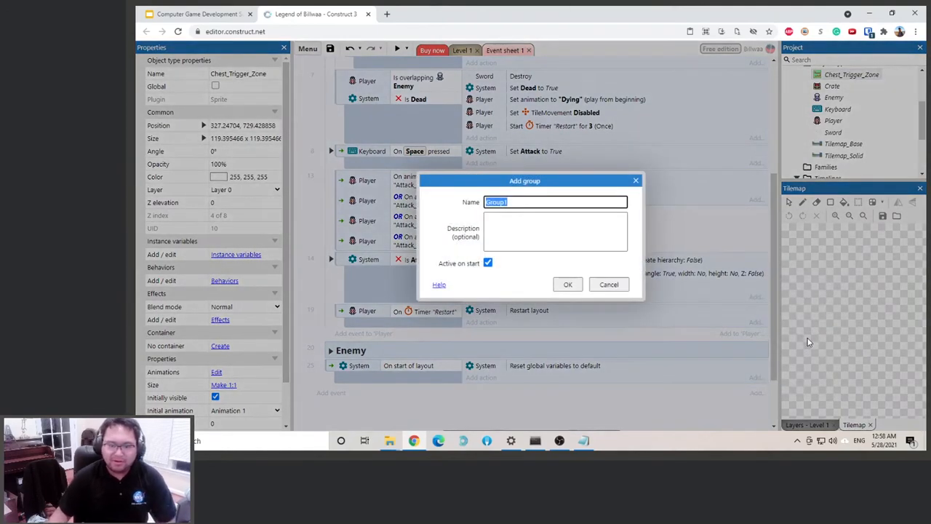
type("Environment")
key("Return")
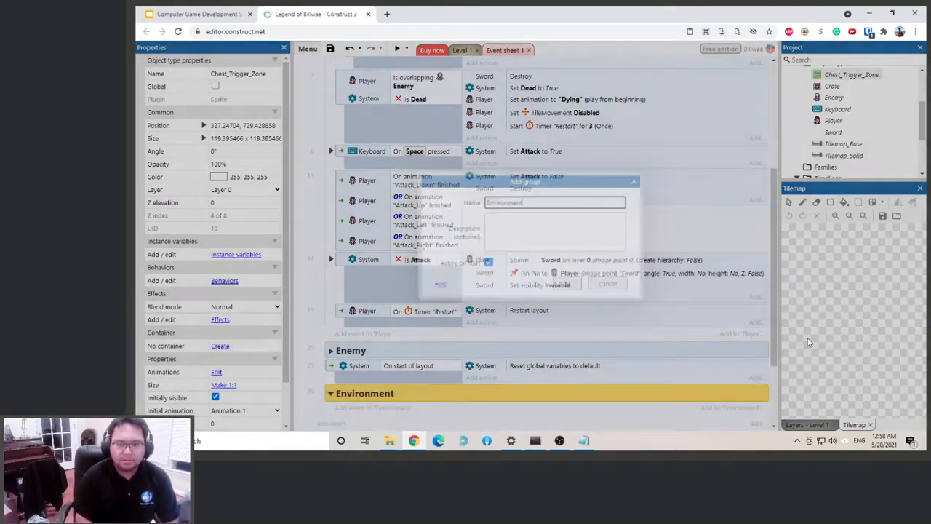
scroll(415, 349, "down", 2)
mouse_move(350, 317)
left_mouse_down()
mouse_move(346, 358)
mouse_move(351, 322)
left_mouse_up()
Add an event to the Environment group with the condition that Player is overlapping Chest_Trigger_Zone
left_click(350, 333)
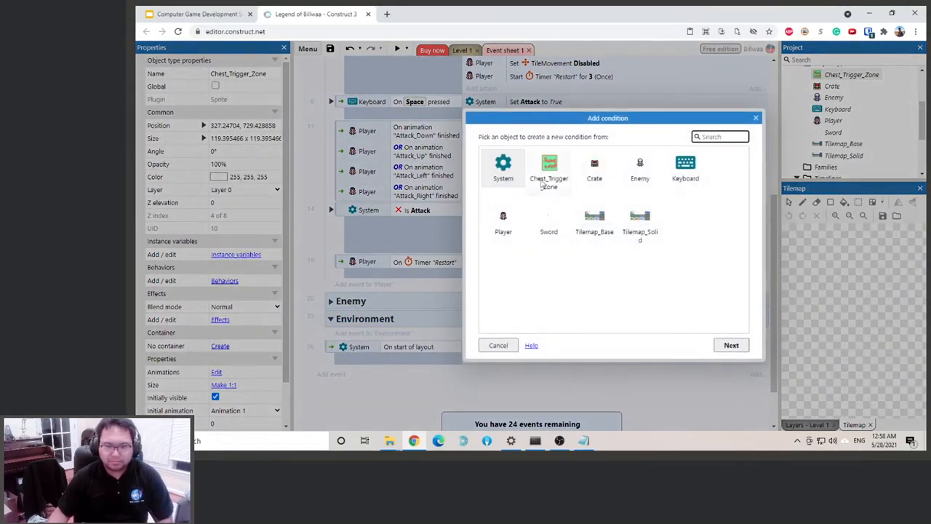
double_click(503, 218)
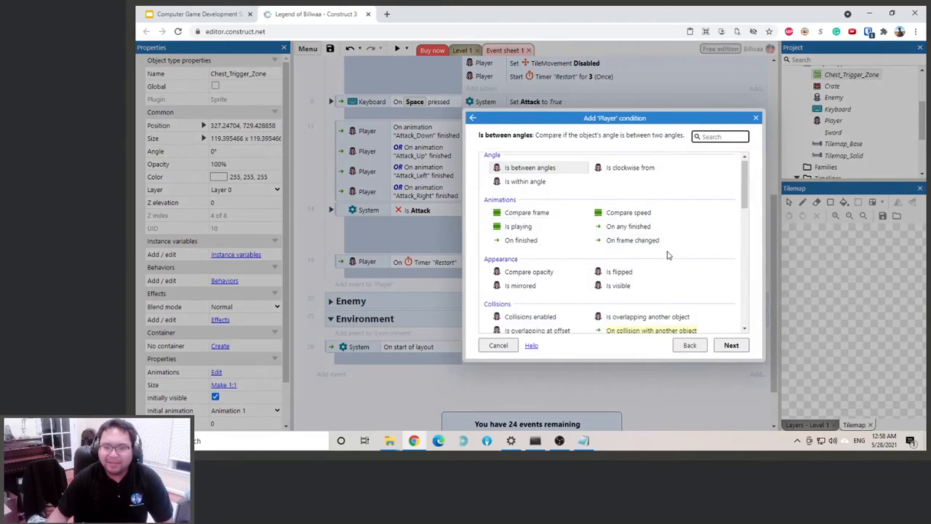
scroll(667, 253, "down", 2)
double_click(643, 223)
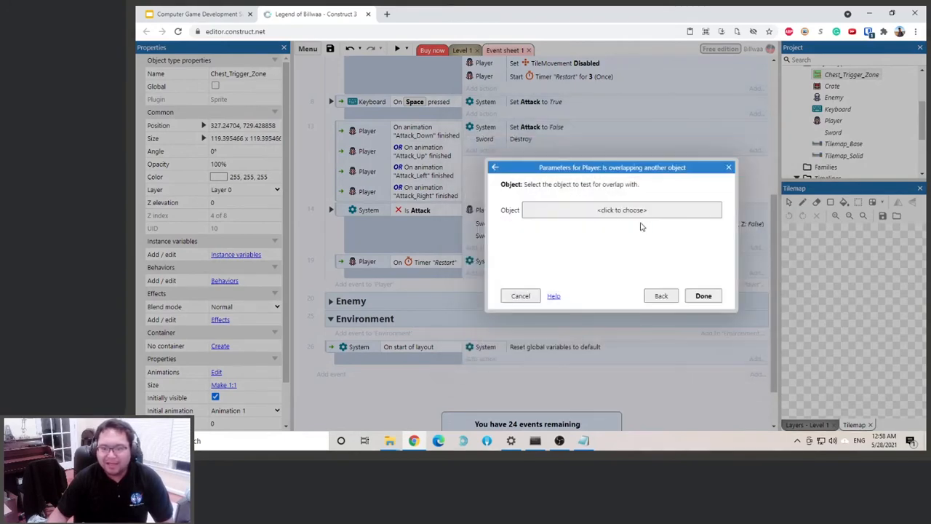
left_click(622, 210)
double_click(477, 191)
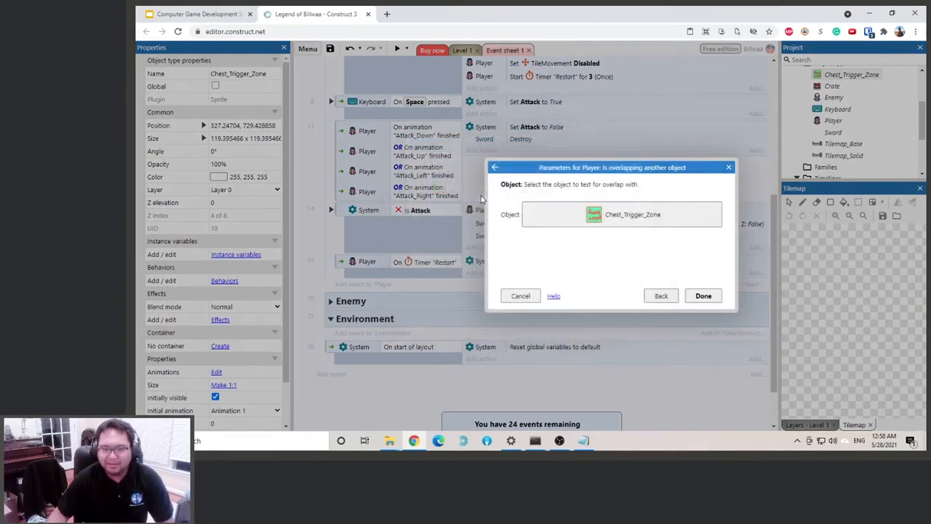
left_click(703, 296)
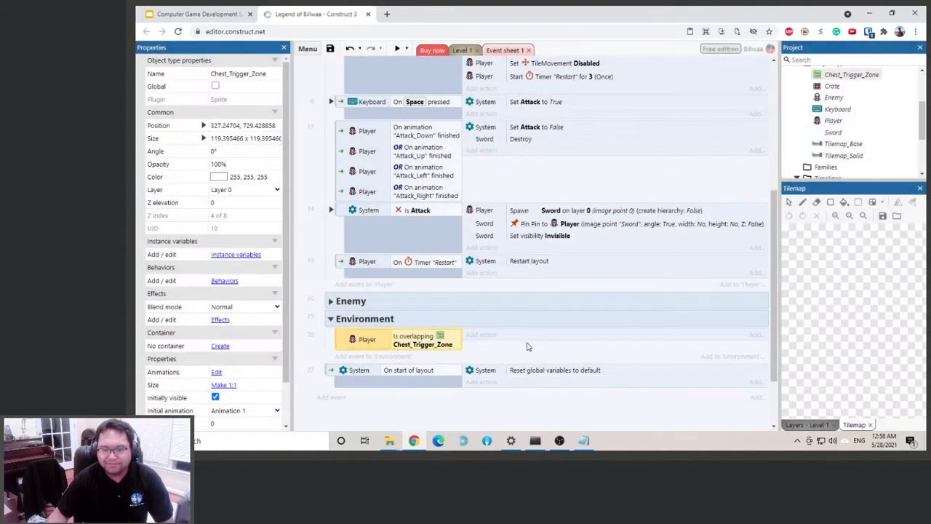
Add an action to the Player overlap event that sets the Crate's animation speed to 8, and save the project
left_click(481, 335)
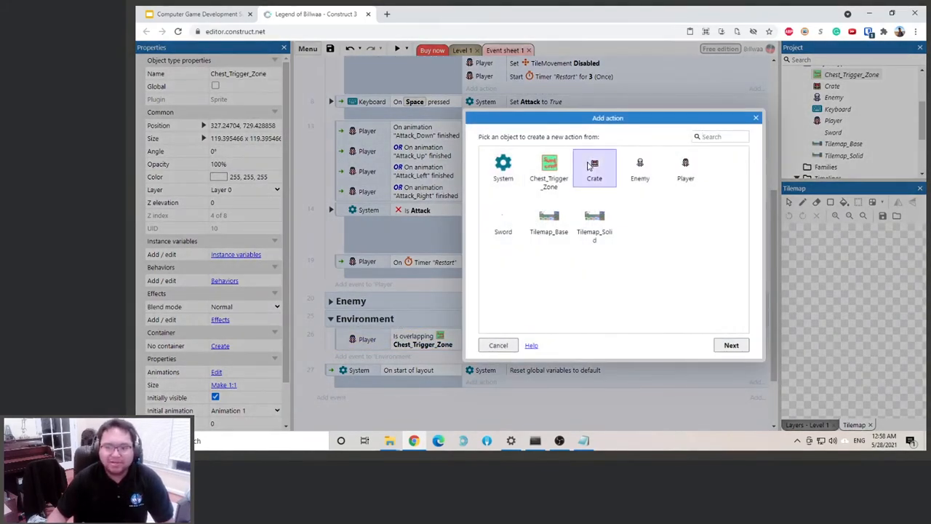
double_click(591, 167)
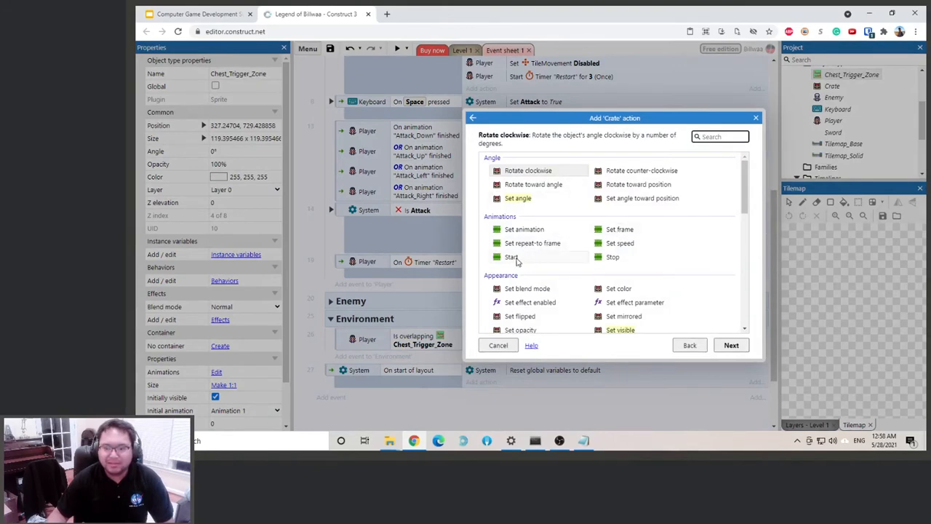
double_click(619, 243)
type("8")
left_click(699, 296)
key("ctrl+s")
Preview the game and walk the player into and out of the chest zone to test the opening animation
left_click(397, 50)
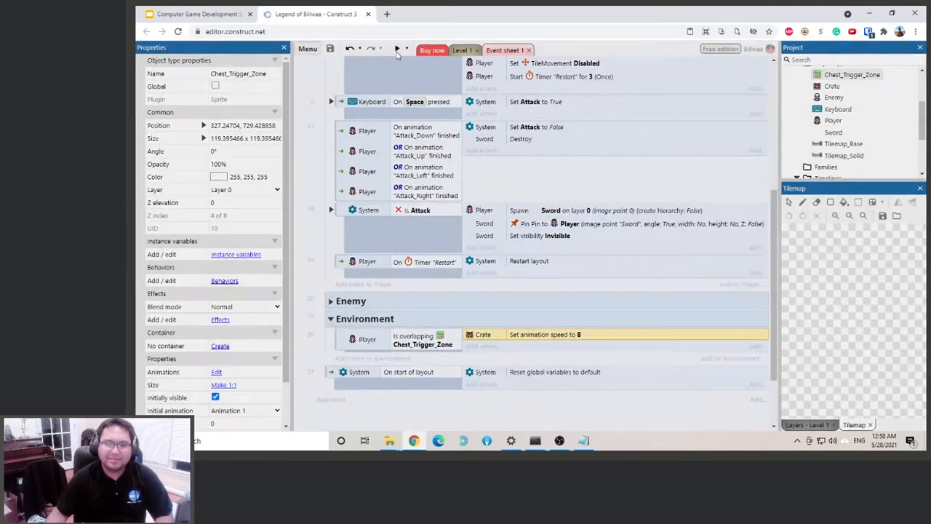
key("Up")
key("Left")
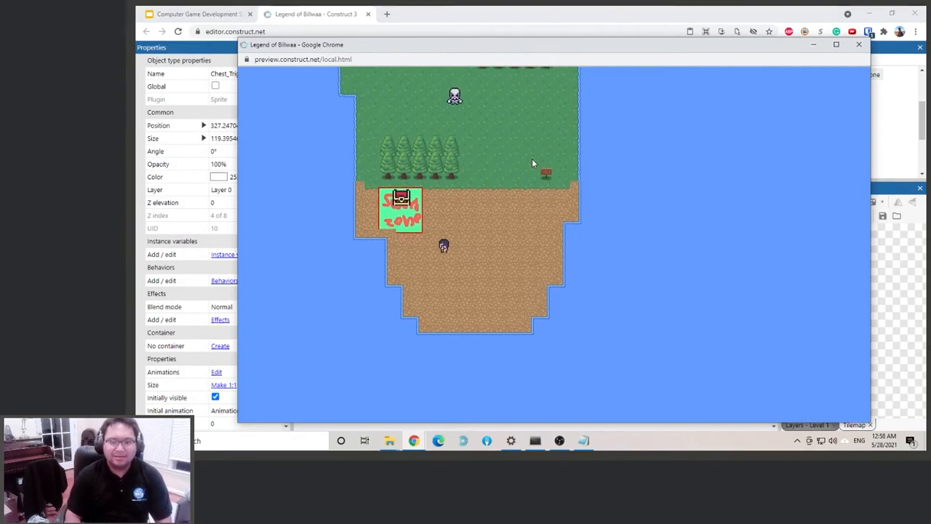
key("Up")
key("Right")
key("Down")
key("Left")
key("Right")
key("Up")
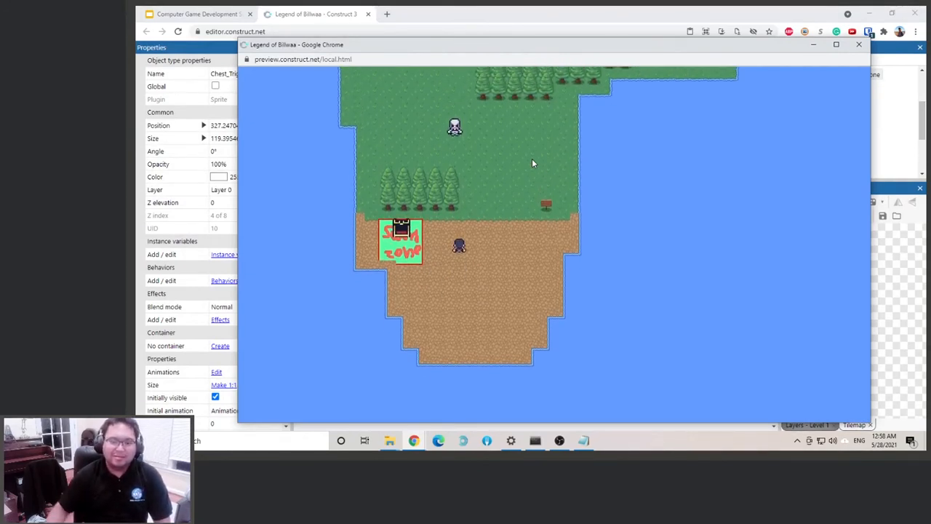
left_click(856, 46)
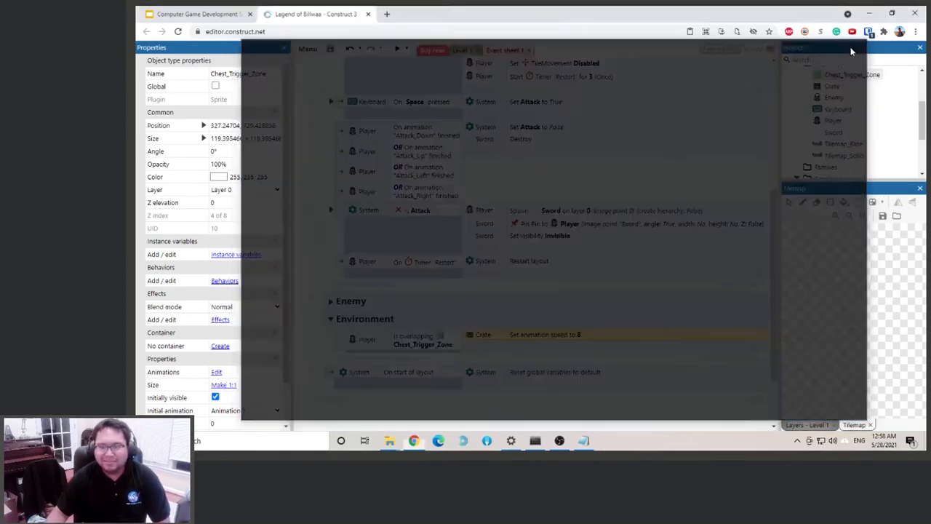
Make Chest_Trigger_Zone initially invisible in the Level 1 layout
left_click(462, 51)
scroll(248, 312, "down", 1)
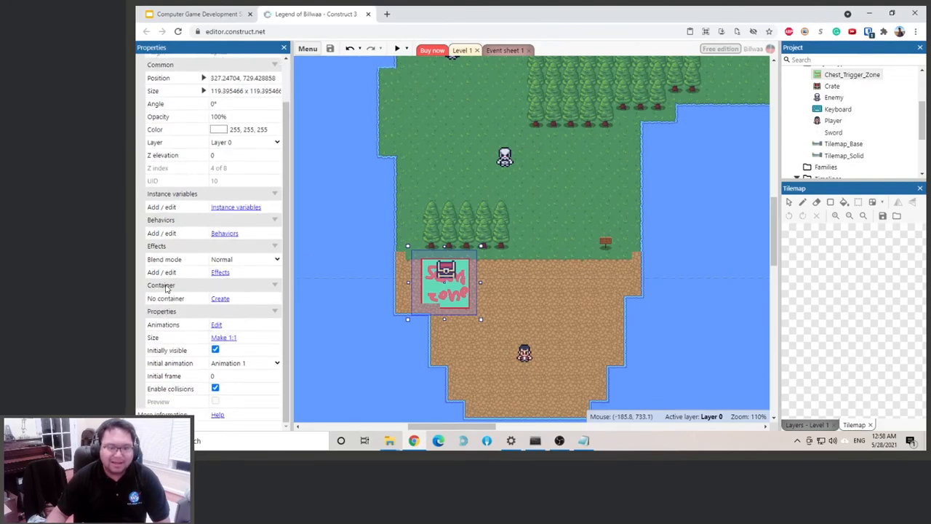
left_click(216, 350)
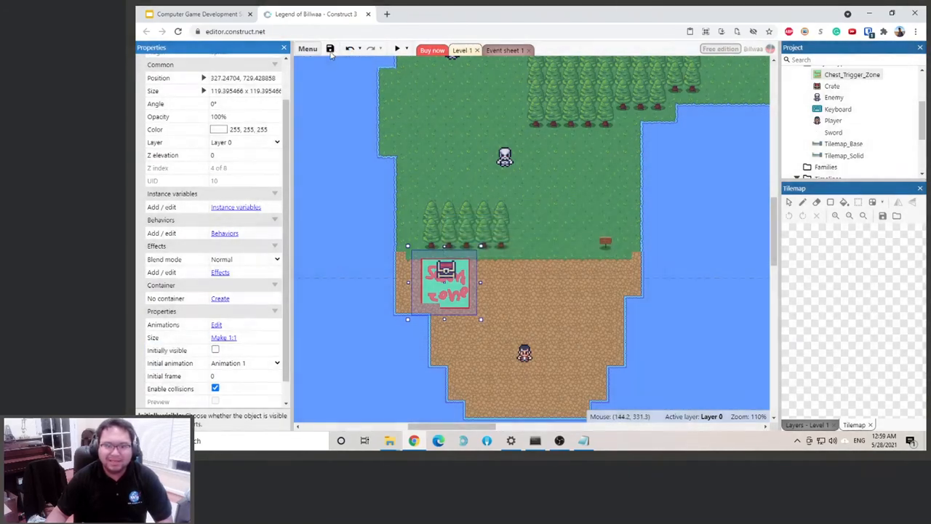
Preview the game again and walk the player around the chest to test the hidden trigger zone
left_click(397, 48)
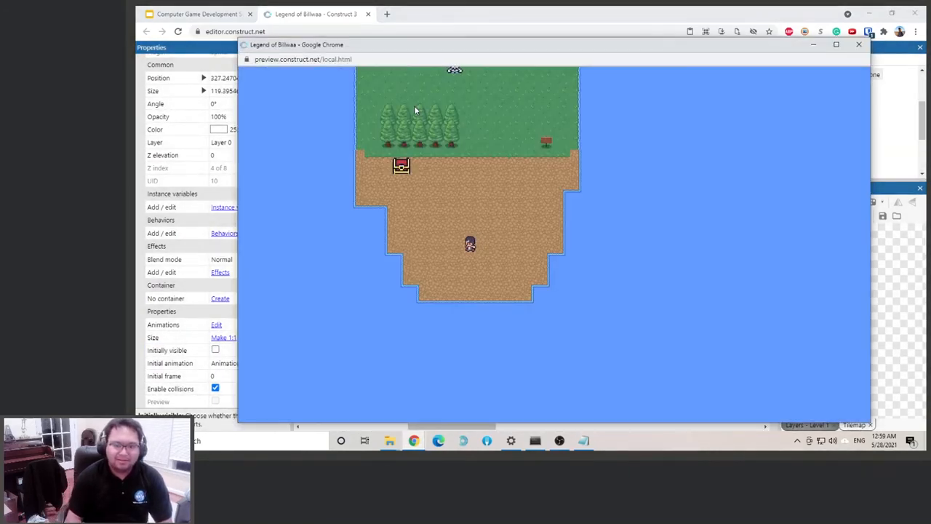
key("Up")
key("Left")
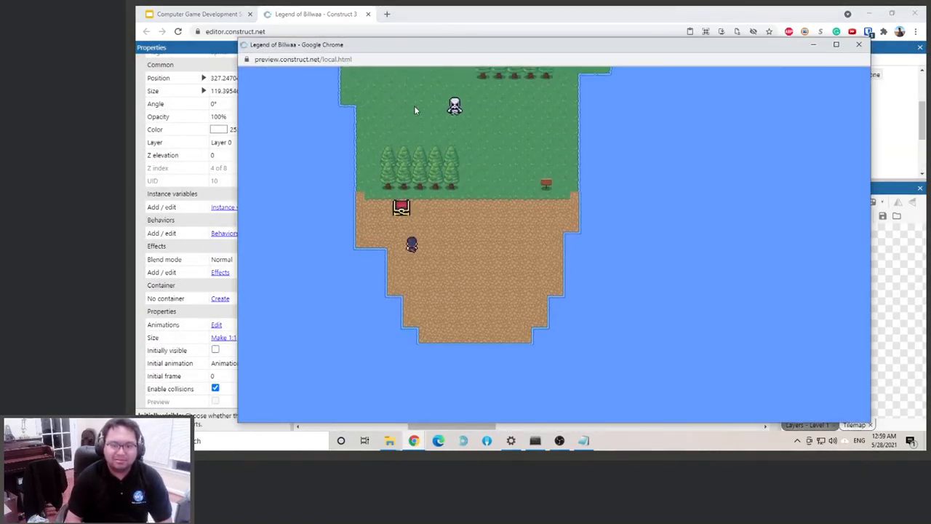
key("Up")
key("Right")
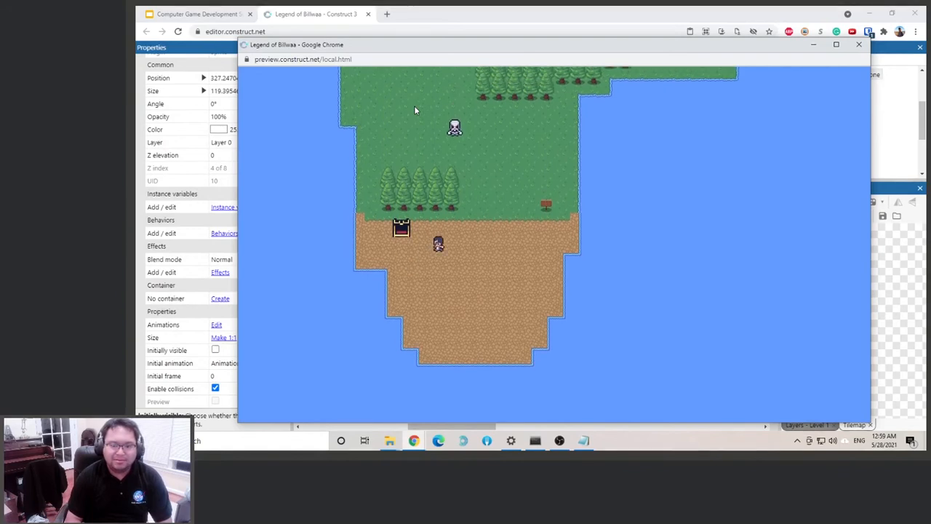
key("Left")
key("Right")
key("Down")
key("Right")
key("Left")
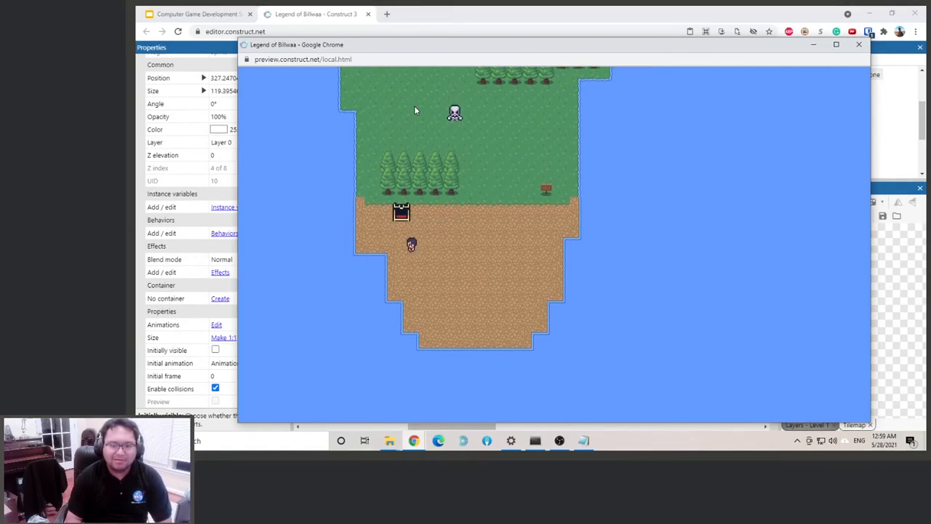
left_click(859, 45)
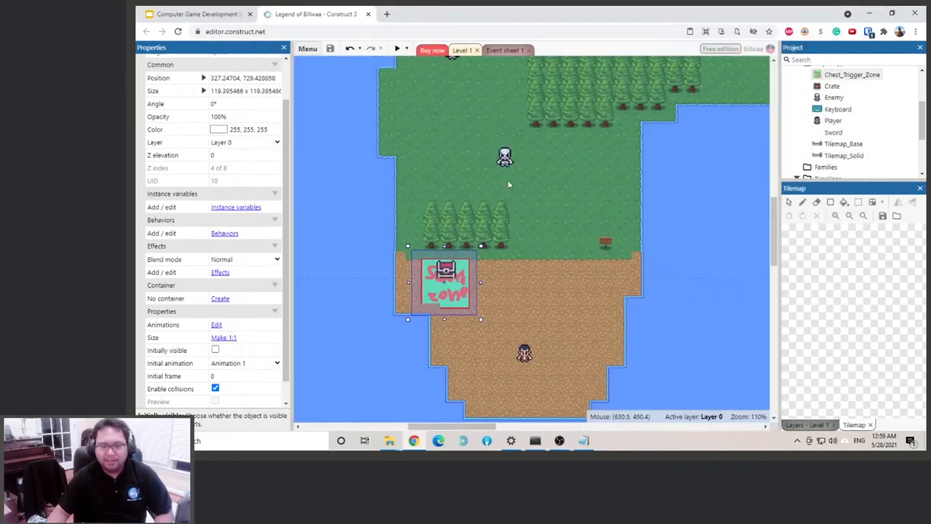
Shrink Chest_Trigger_Zone around the chest to about 98 x 87 and save the project
left_click_drag(444, 319, 444, 304)
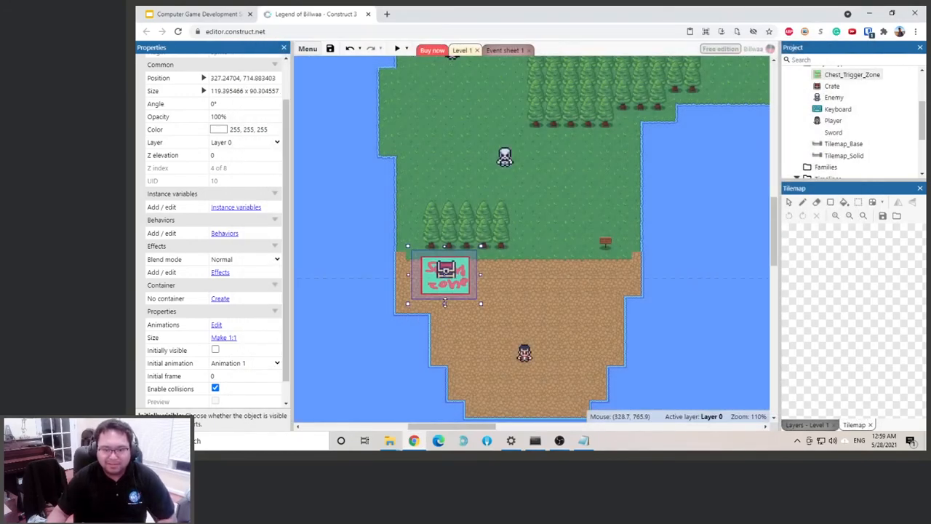
left_click_drag(477, 273, 473, 273)
left_click_drag(407, 274, 413, 274)
left_click_drag(444, 303, 449, 290)
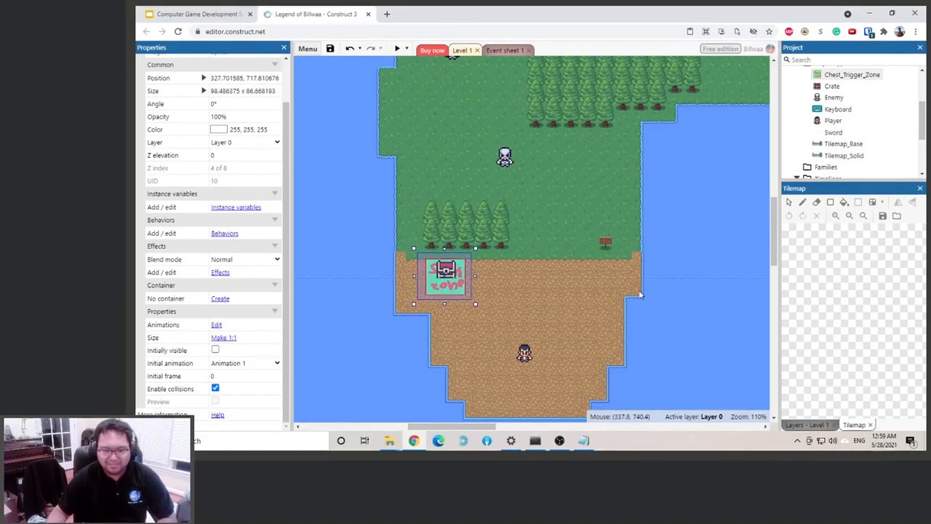
left_click(667, 295)
key("ctrl+s")
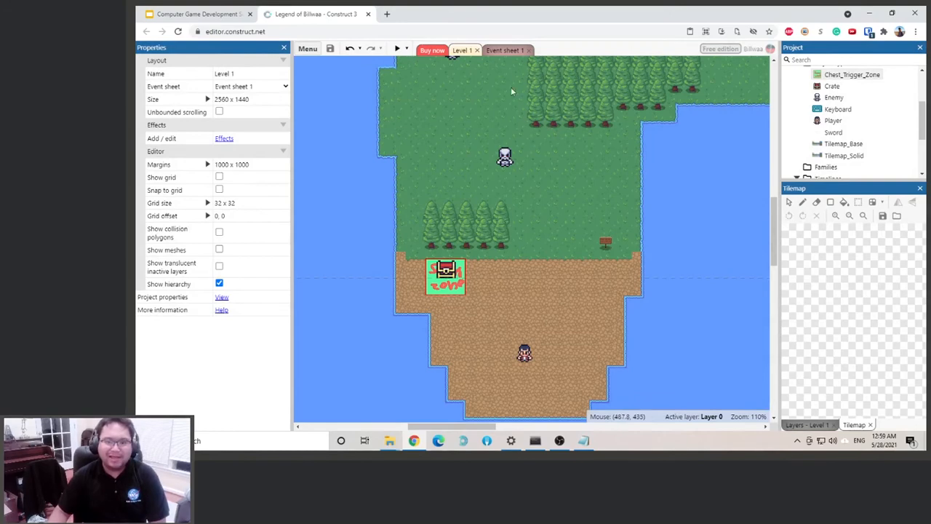
Preview the level and test the player's movement and sword attacks in several directions
left_click(396, 48)
key("Up")
key("space")
key("Down")
key("space")
key("Up")
key("space")
key("Left")
key("space")
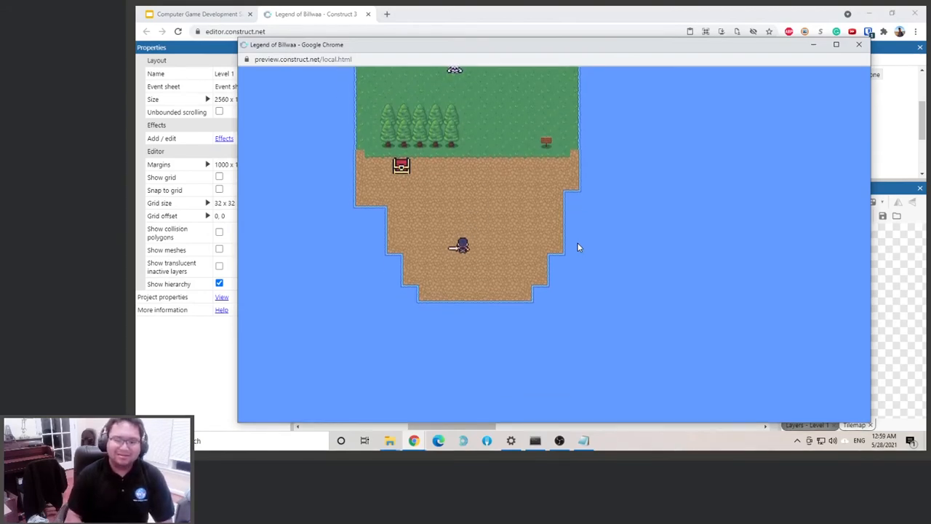
left_click(859, 44)
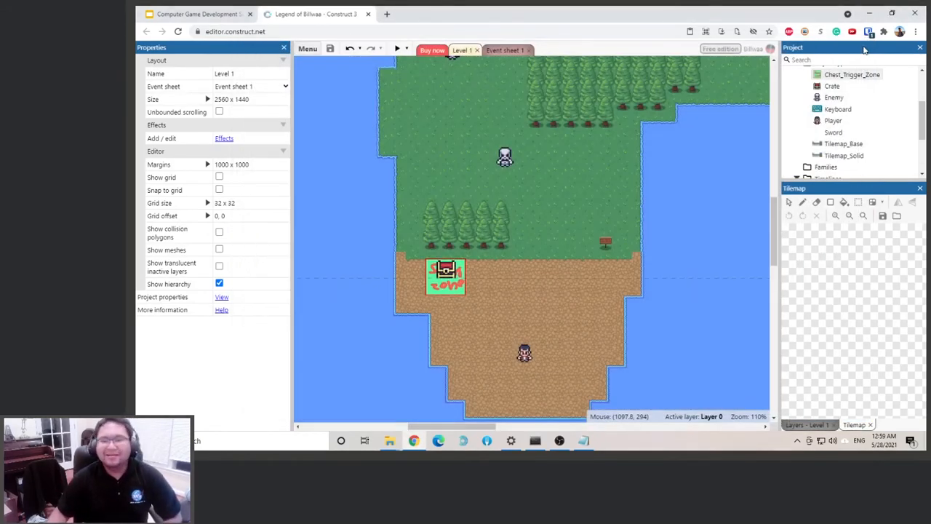
Add a global Boolean variable named Got_Sword, initially false, to Event sheet 1
left_click(511, 52)
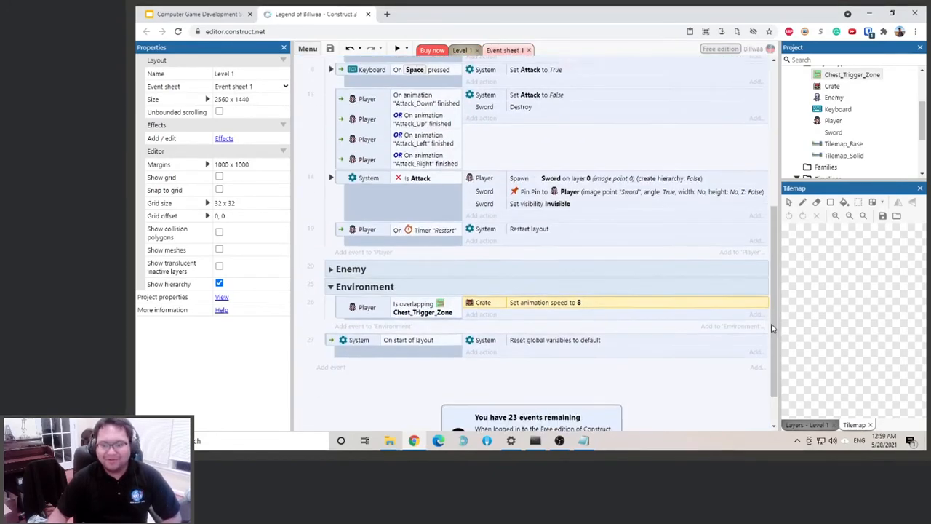
scroll(754, 353, "down", 2)
right_click(756, 355)
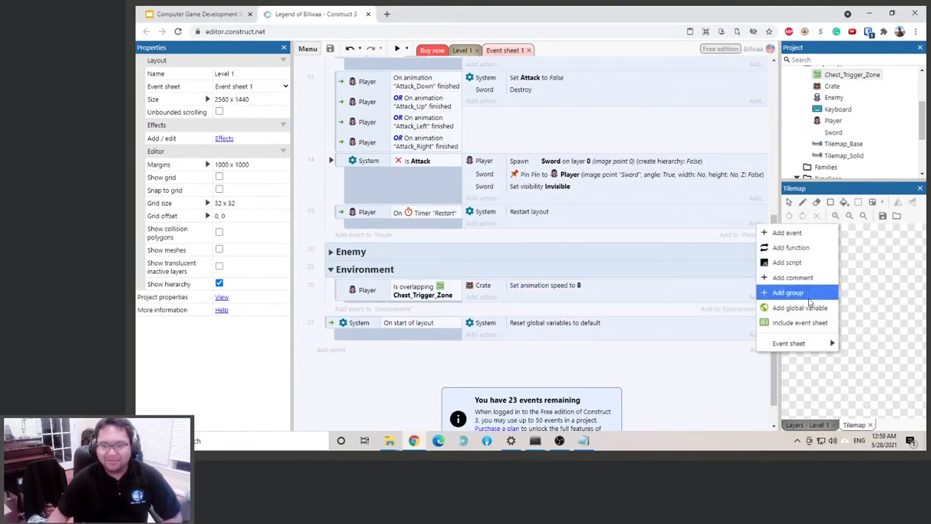
left_click(794, 309)
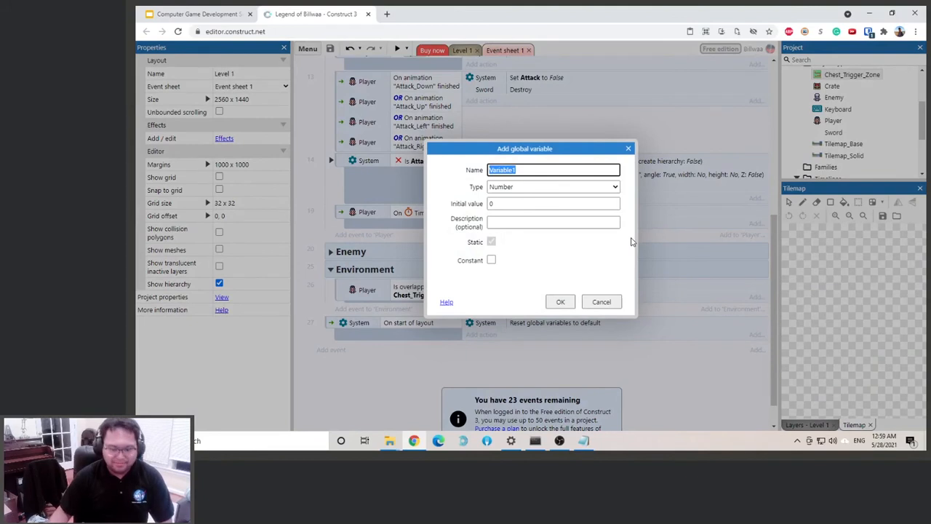
type("Got_Sword")
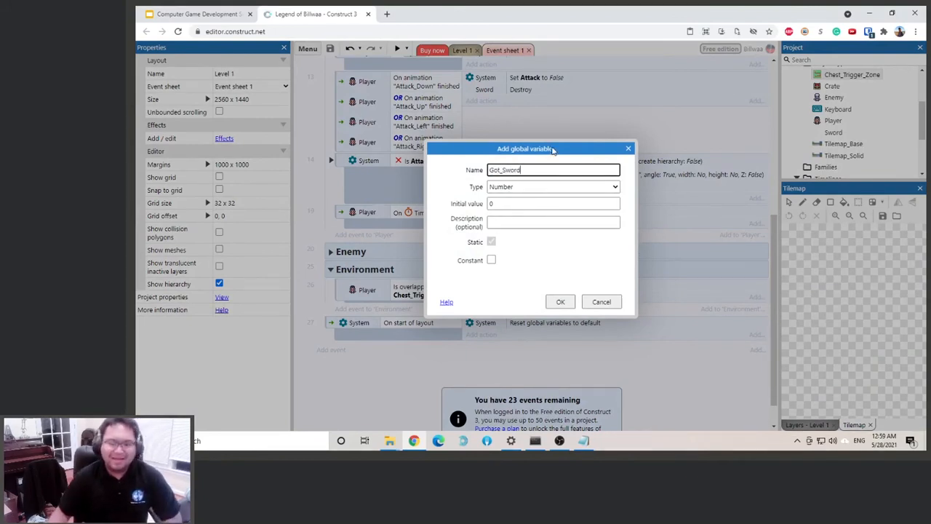
left_click(520, 187)
left_click(524, 205)
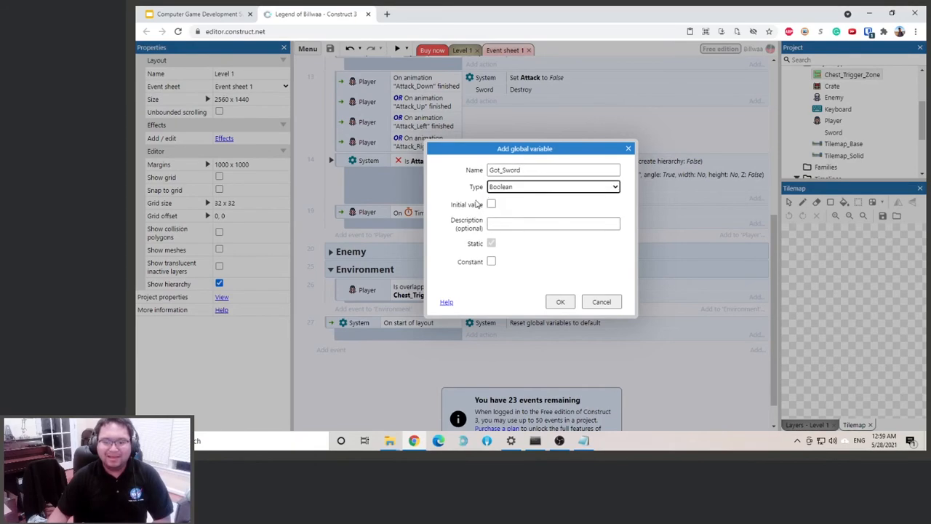
left_click(561, 301)
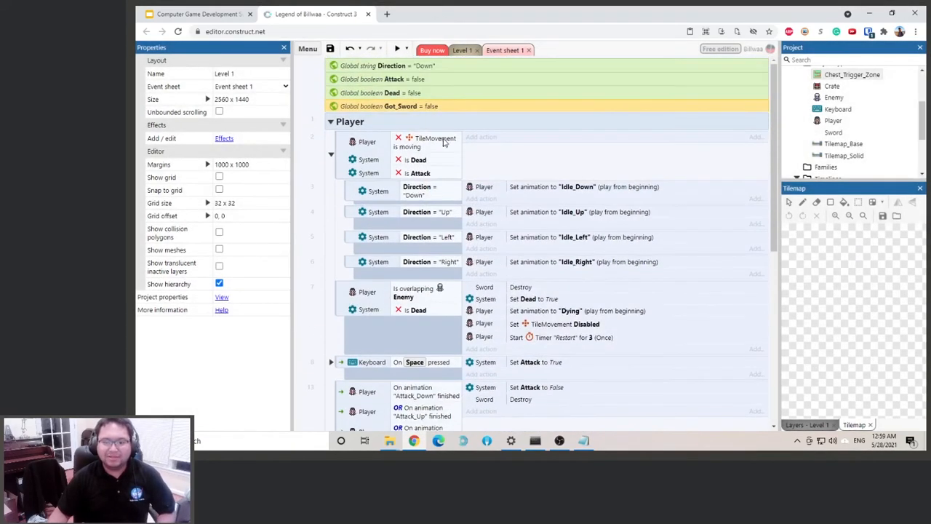
Add a System "Is boolean set" condition for Got_Sword to the Space-pressed attack event in the Player group
scroll(379, 145, "down", 1)
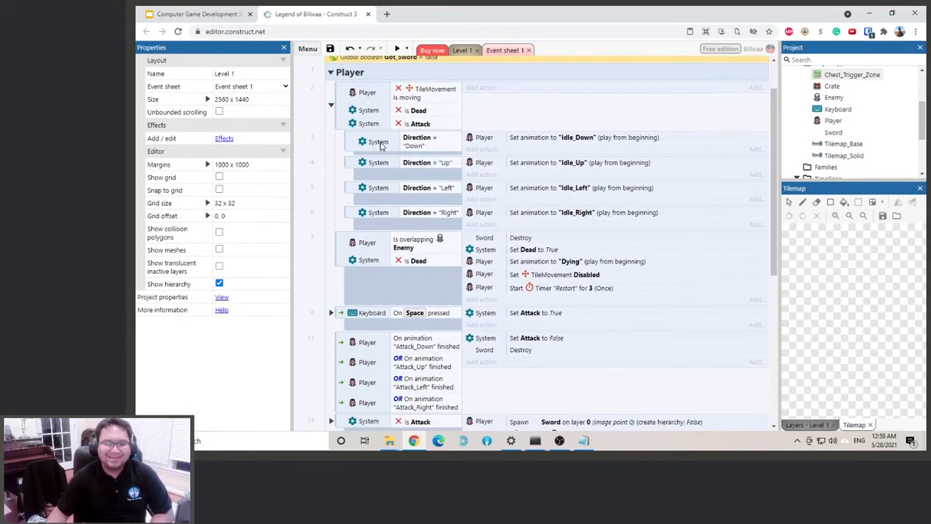
scroll(379, 146, "down", 3)
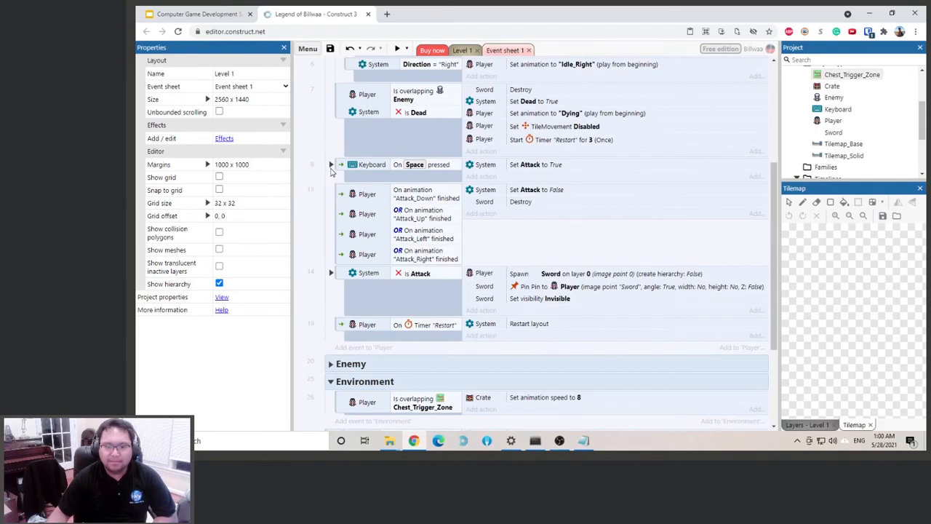
left_click(331, 165)
left_click(332, 166)
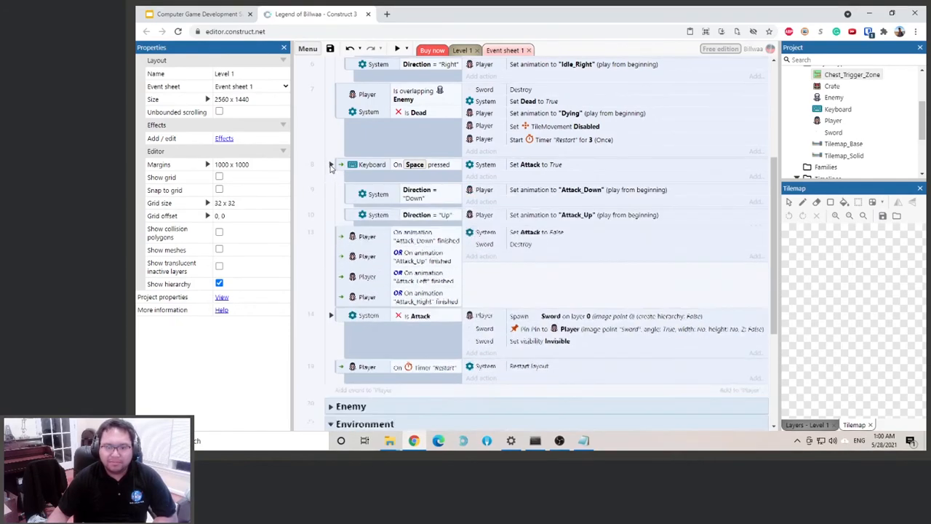
left_click(331, 166)
left_click(340, 169)
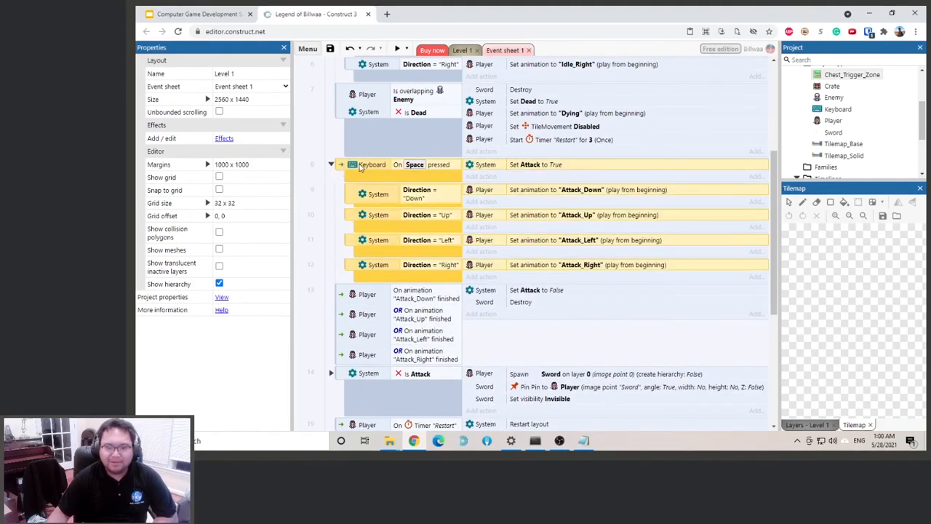
right_click(360, 168)
left_click(404, 186)
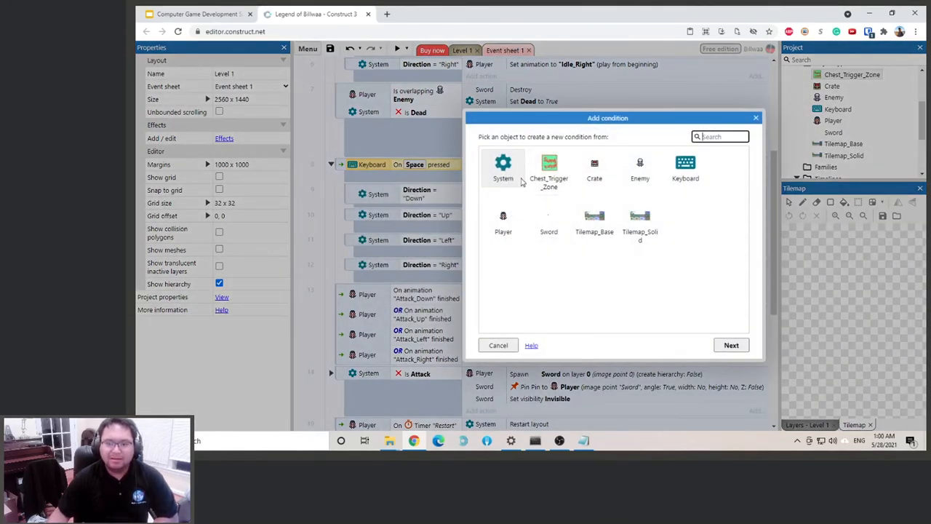
double_click(503, 168)
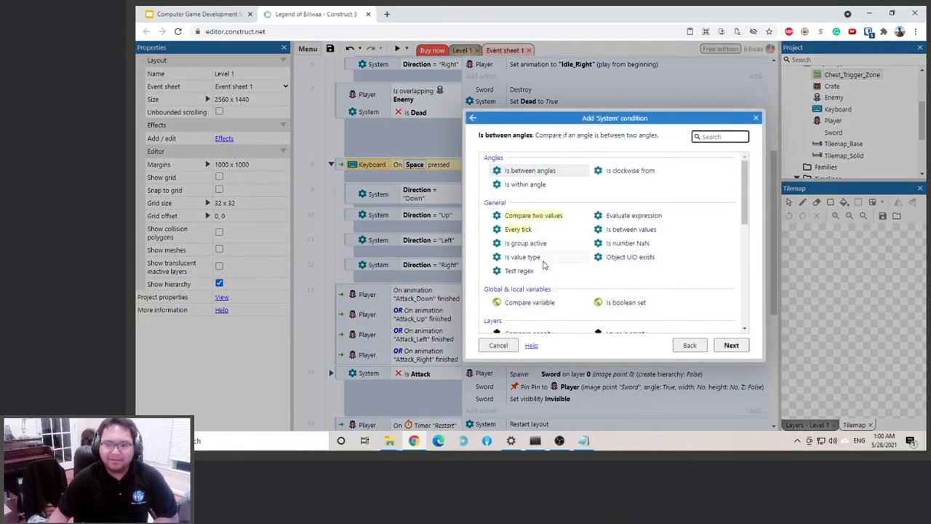
double_click(611, 302)
left_click(559, 208)
left_click(619, 235)
left_click(703, 296)
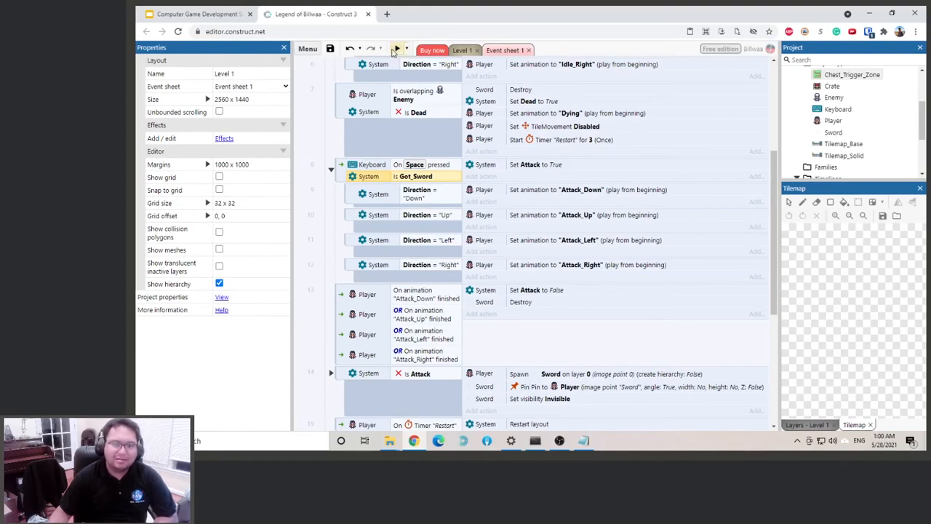
Preview the level and move the player around and up to the chest to test the sword-attack restriction, then close the preview
left_click(395, 49)
key("Up")
key("Down")
key("Left")
key("Right")
key("Up")
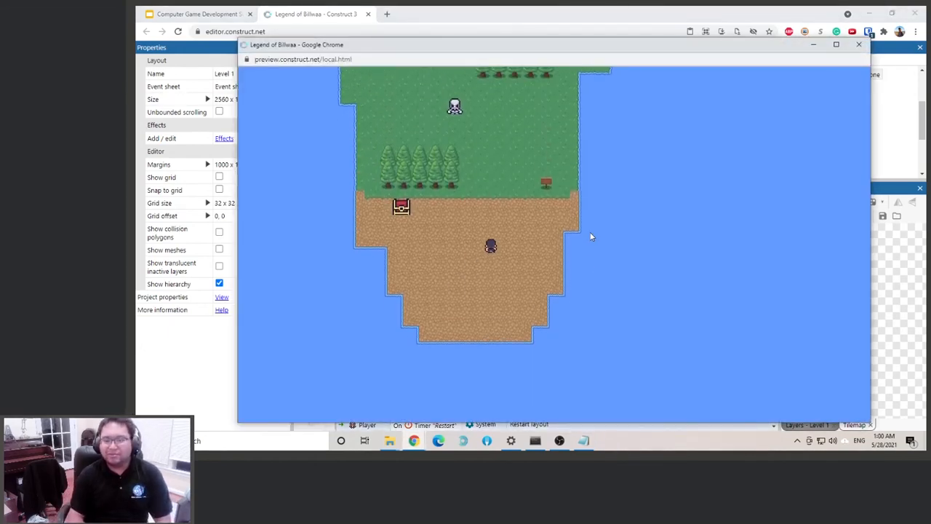
key("Left")
key("Down")
key("Right")
key("Right")
key("Up")
key("Left")
key("Up")
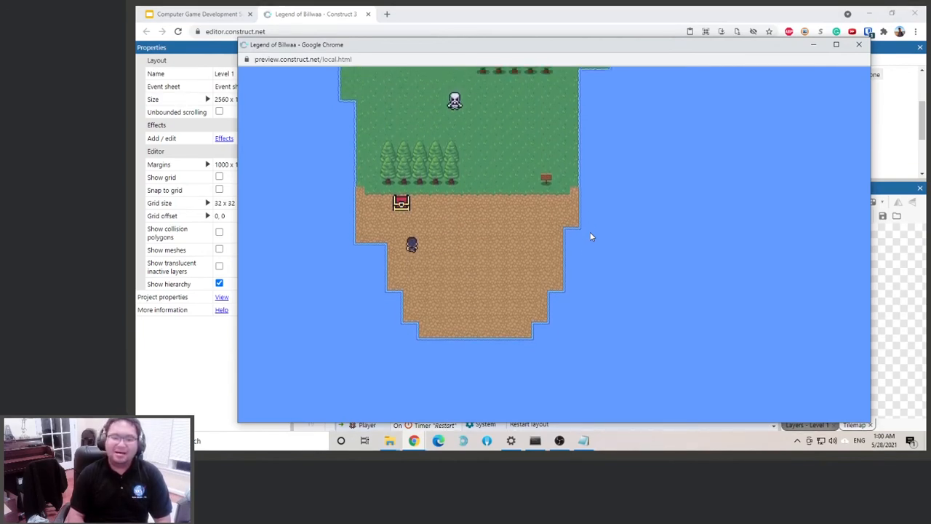
key("Up")
key("Right")
key("Down")
key("Left")
key("Up")
key("Left")
key("Down")
key("Right")
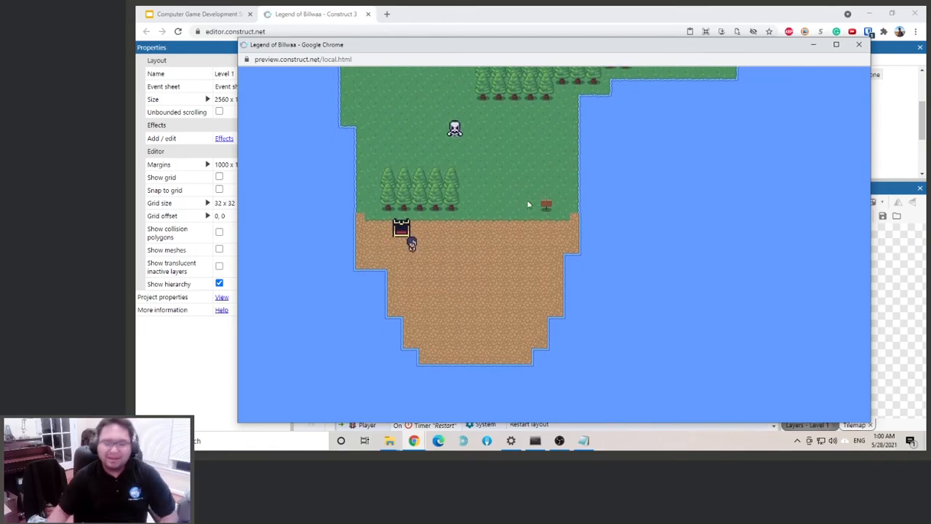
left_click(858, 44)
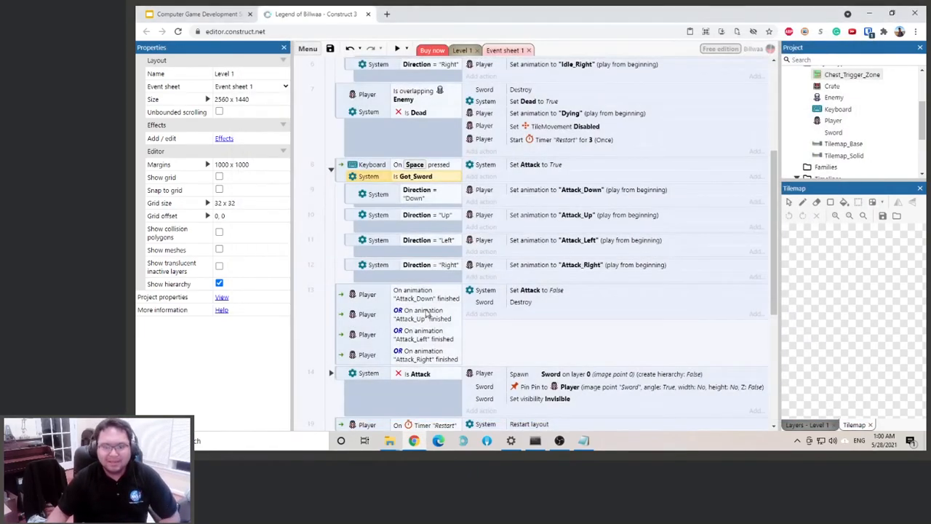
Add a System action setting Got_Sword to True to the Environment event where the player overlaps Chest_Trigger_Zone
scroll(427, 313, "down", 5)
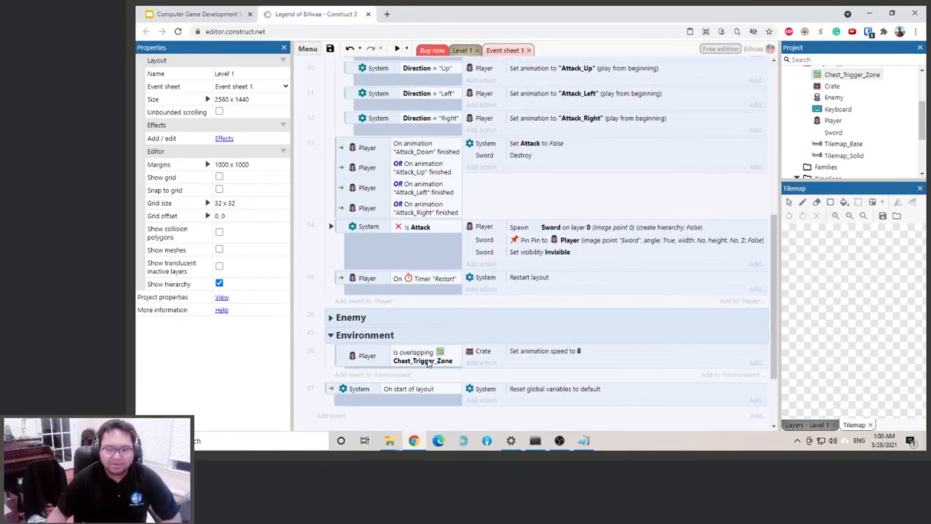
left_click(480, 363)
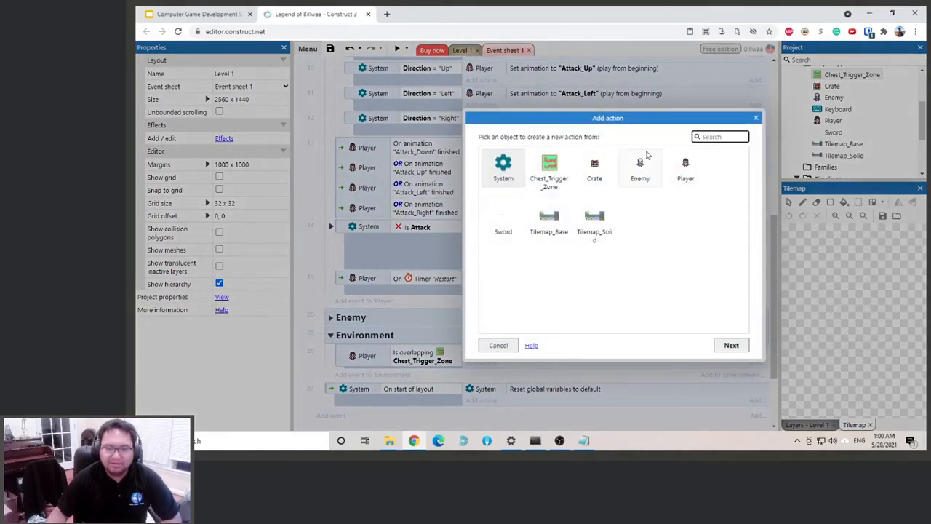
double_click(503, 167)
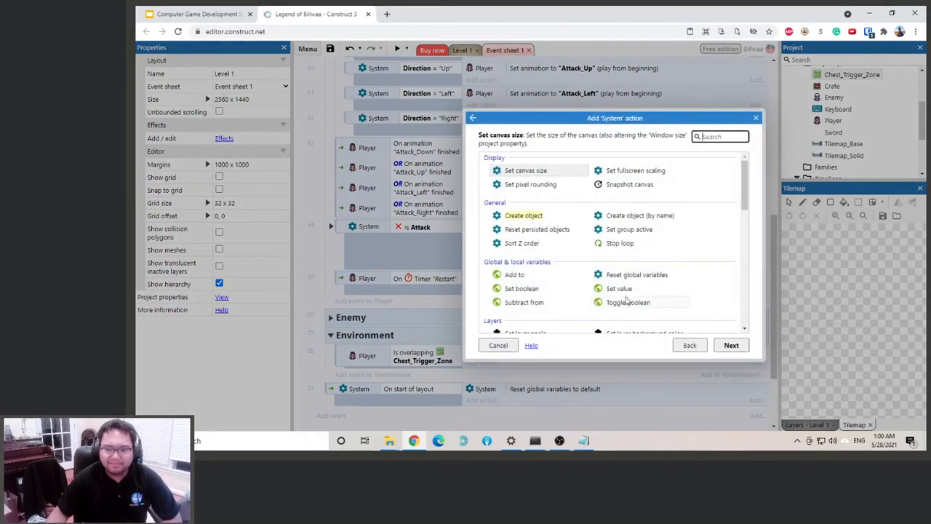
double_click(522, 289)
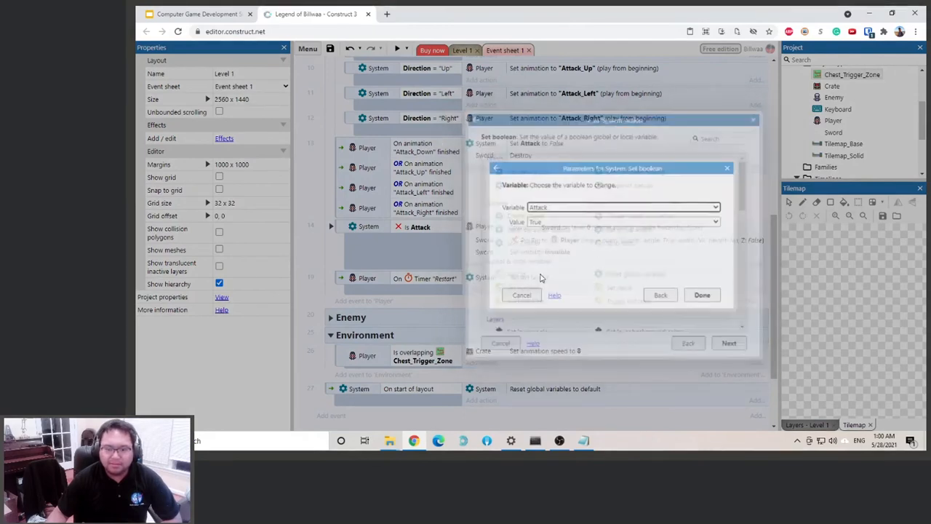
left_click(582, 208)
left_click(557, 235)
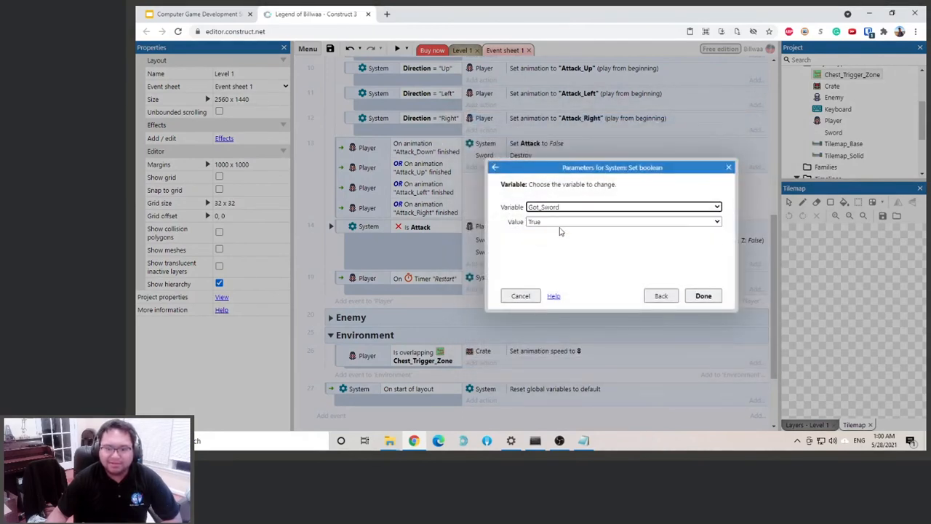
left_click(701, 296)
Preview the level, walk the player to the chest and test attacking before and after opening it, then close the preview
left_click(396, 48)
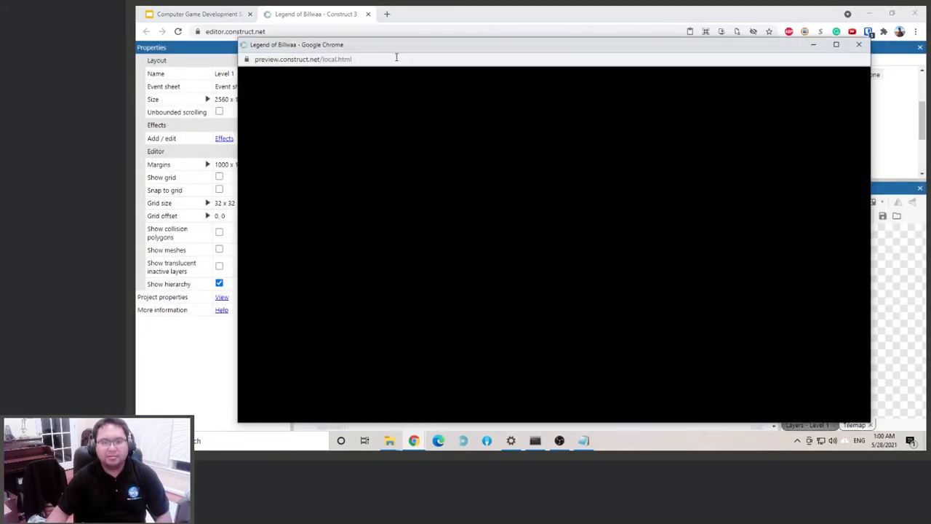
key("Left")
key("Right")
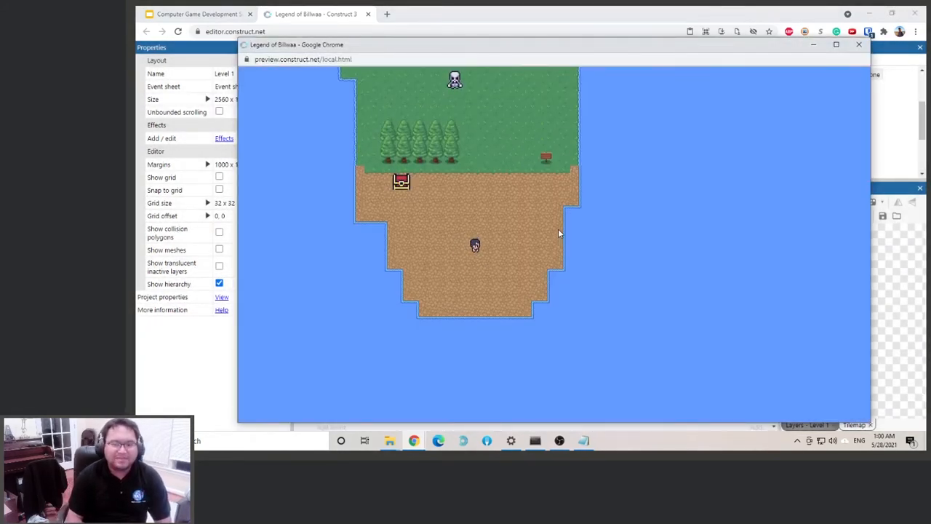
key("Right")
key("Left")
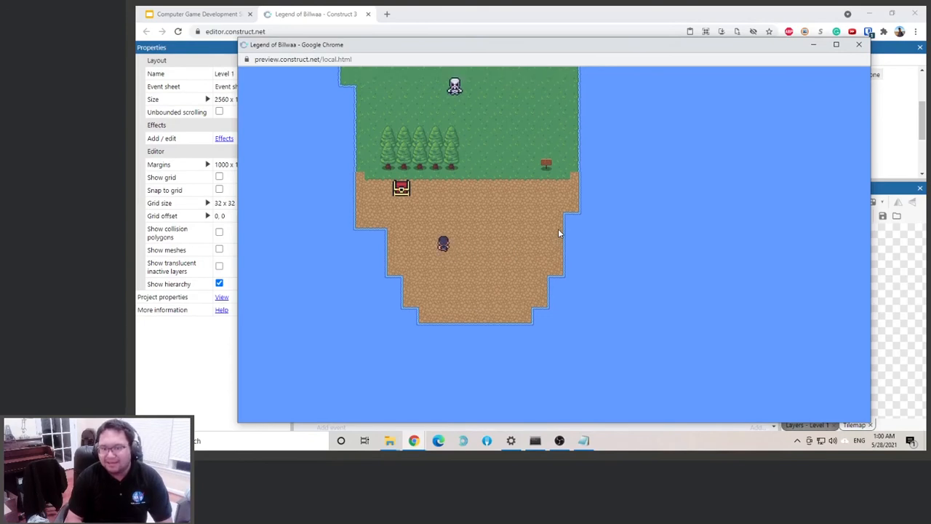
key("Up")
key("Left")
key("Right")
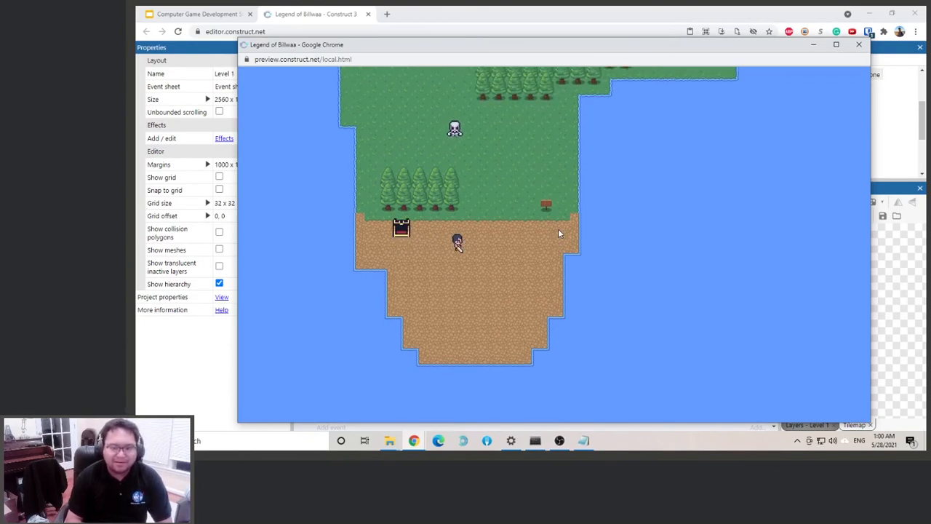
key("Down")
key("Left")
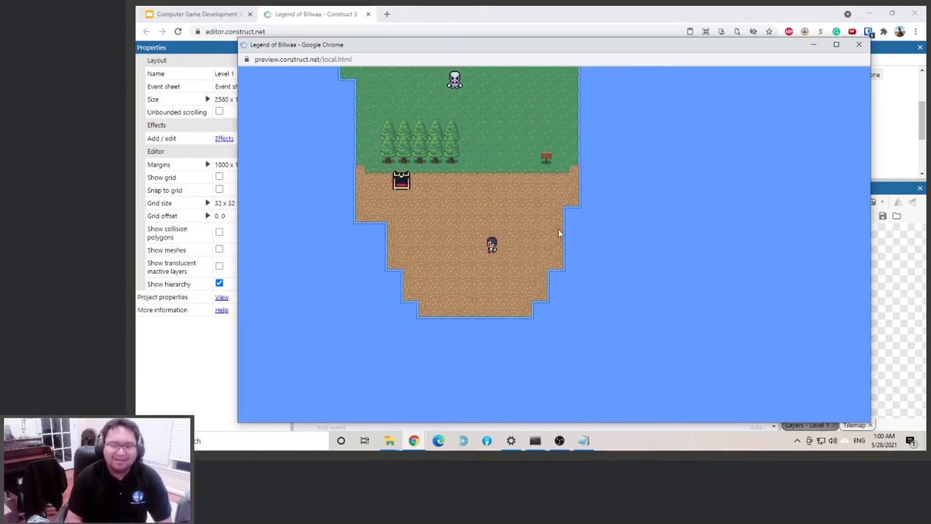
key("Up")
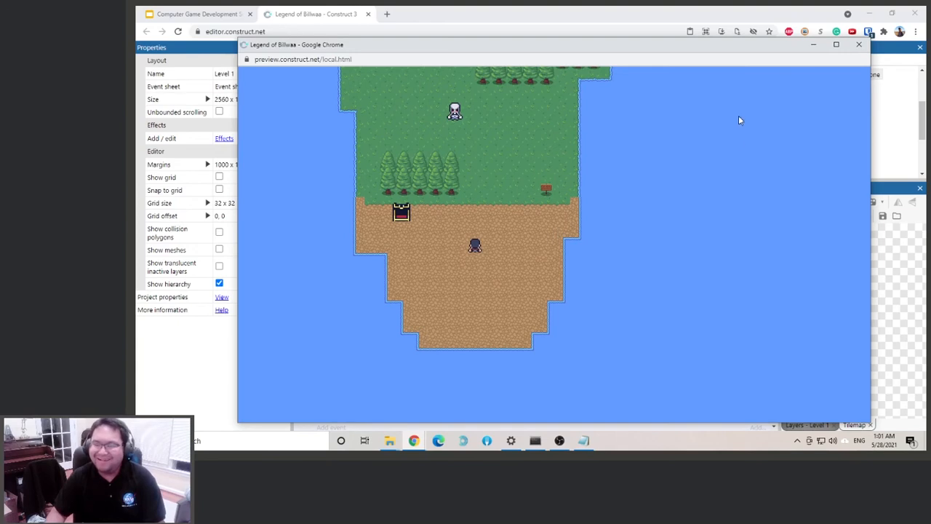
key("Left")
key("Up")
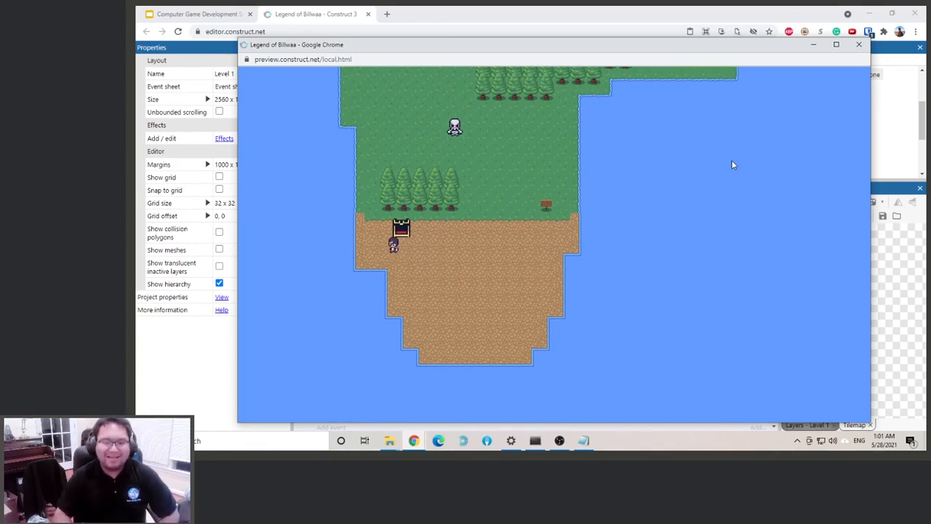
key("Right")
key("Down")
key("Left")
key("Up")
key("Right")
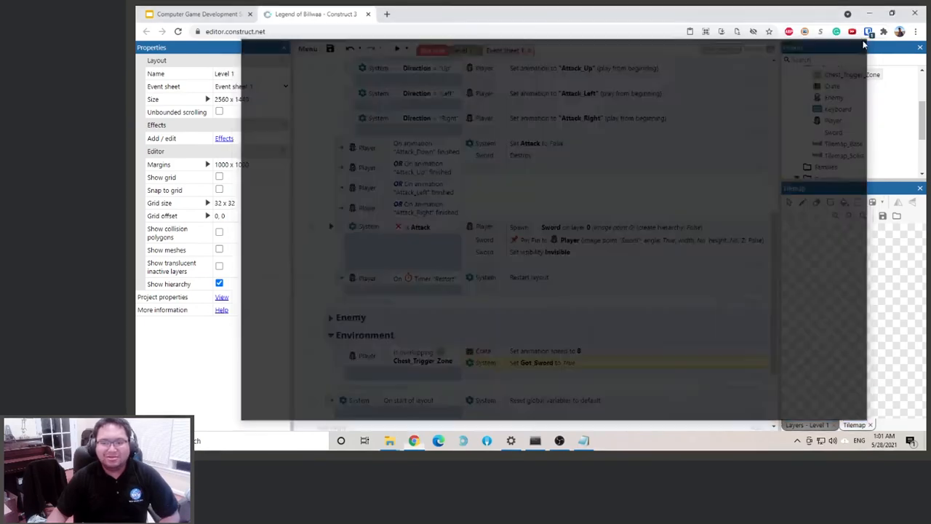
left_click(858, 44)
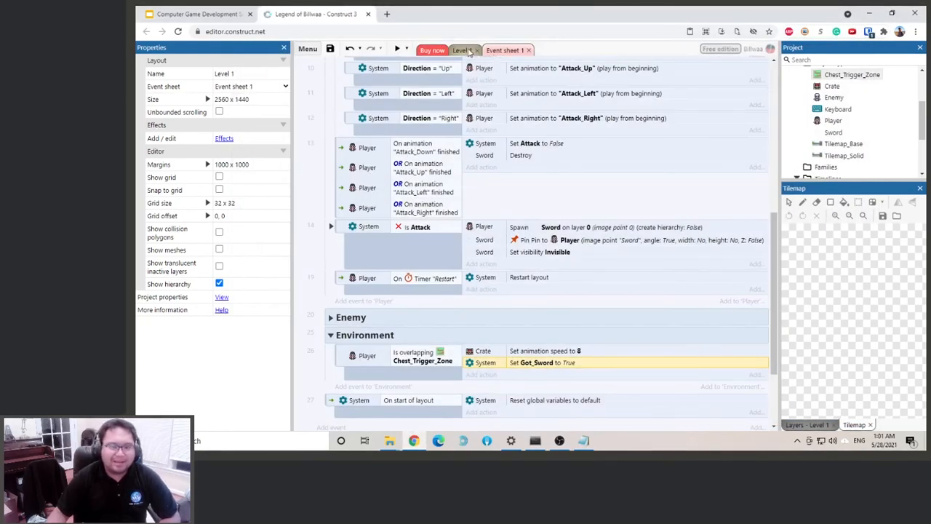
Add the Solid behavior to the Crate object
left_click(831, 87)
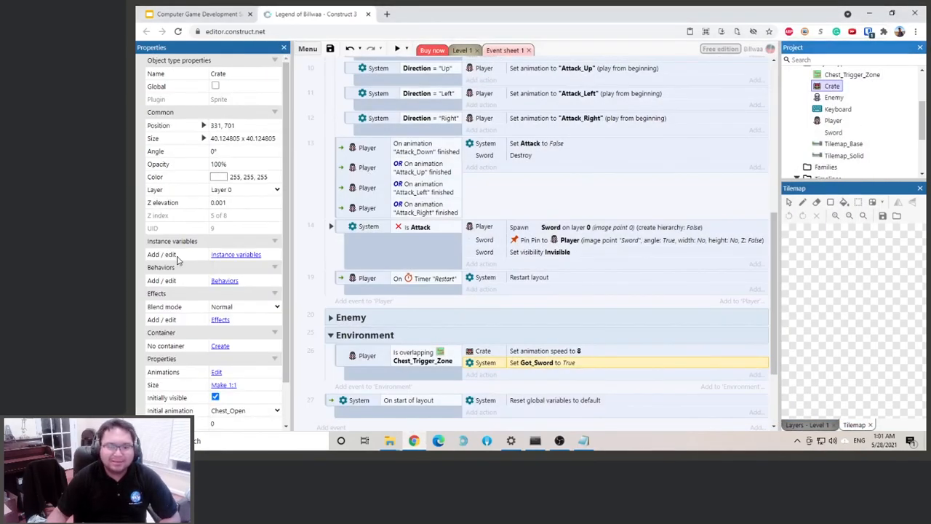
left_click(223, 281)
left_click(537, 201)
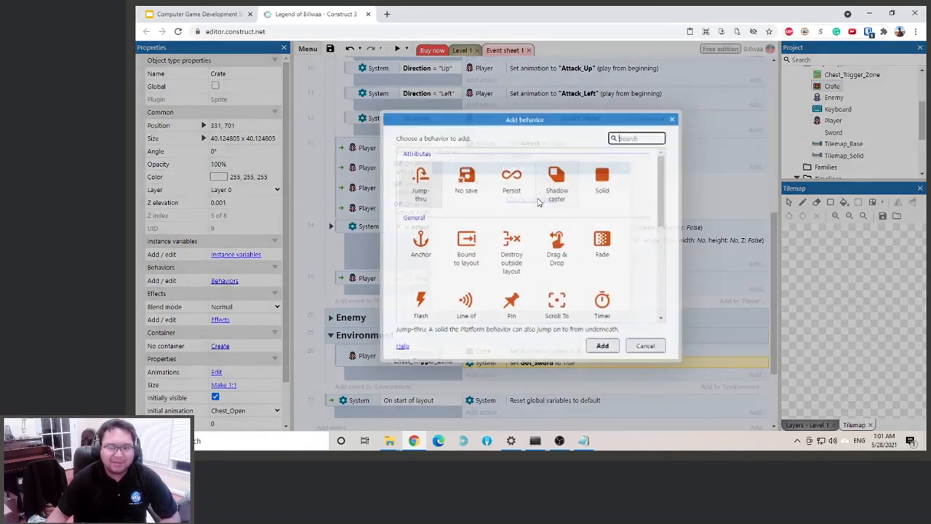
double_click(599, 178)
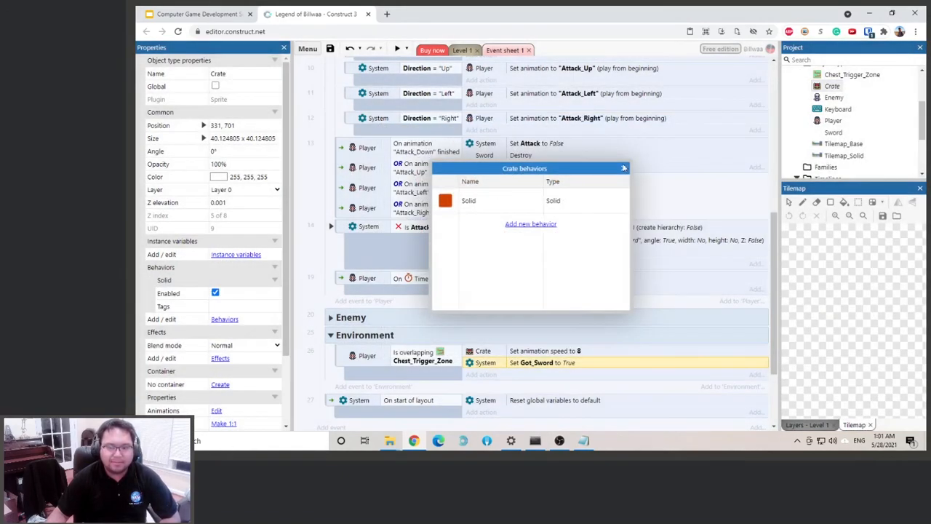
left_click(623, 168)
Preview the level and walk the player around the chest to test its solid collision
left_click(396, 48)
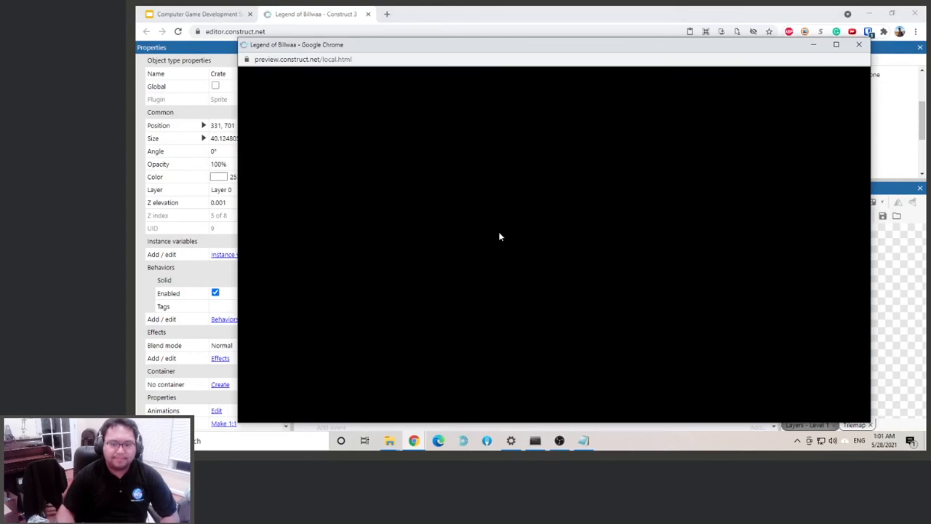
key("Left")
key("Up")
key("Left")
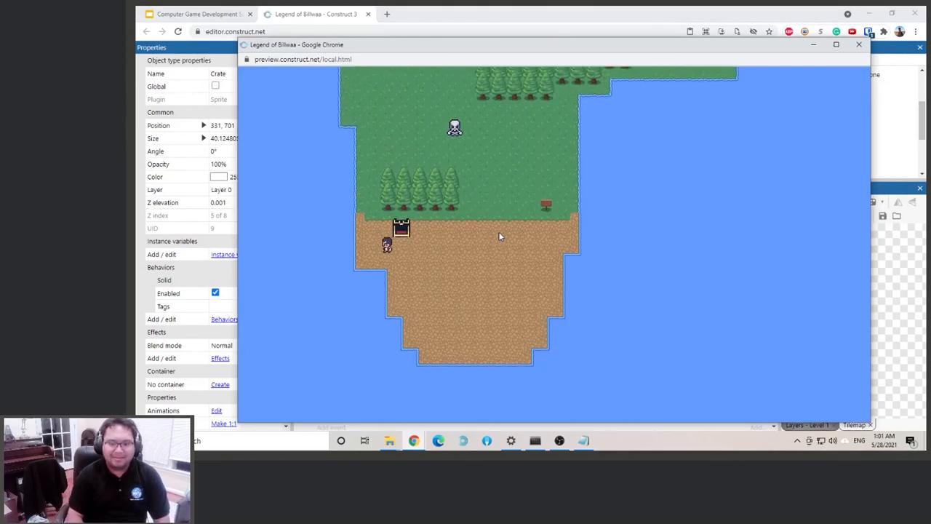
key("Right")
key("Right")
key("Down")
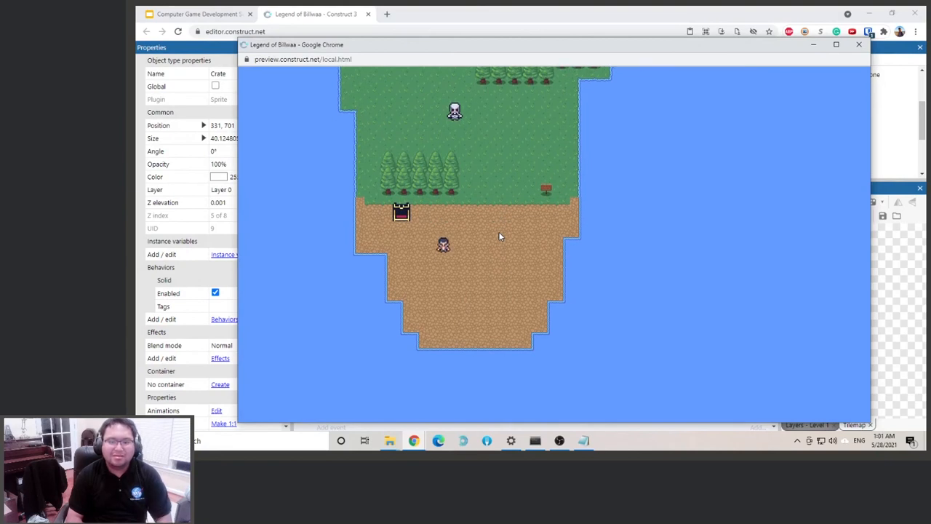